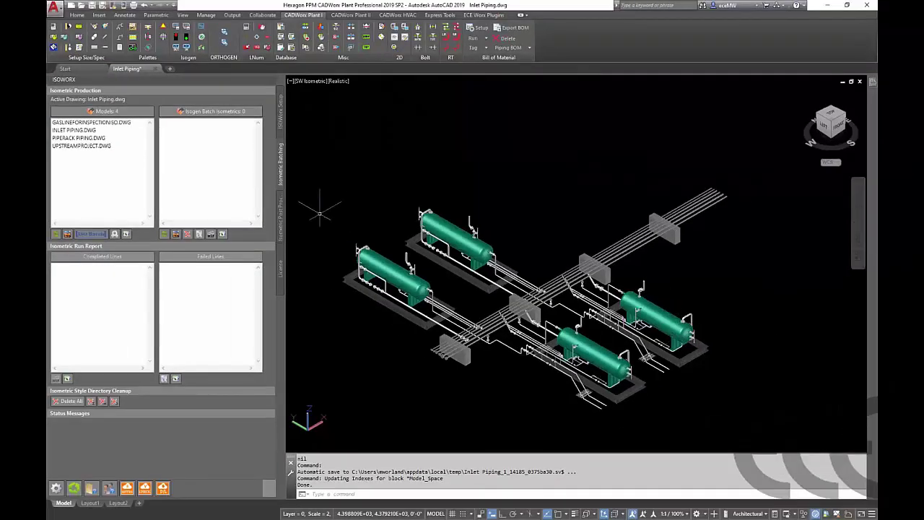
Step: Start an Isogen batch run for the INLET PIPING.DWG model
left_click(90, 234)
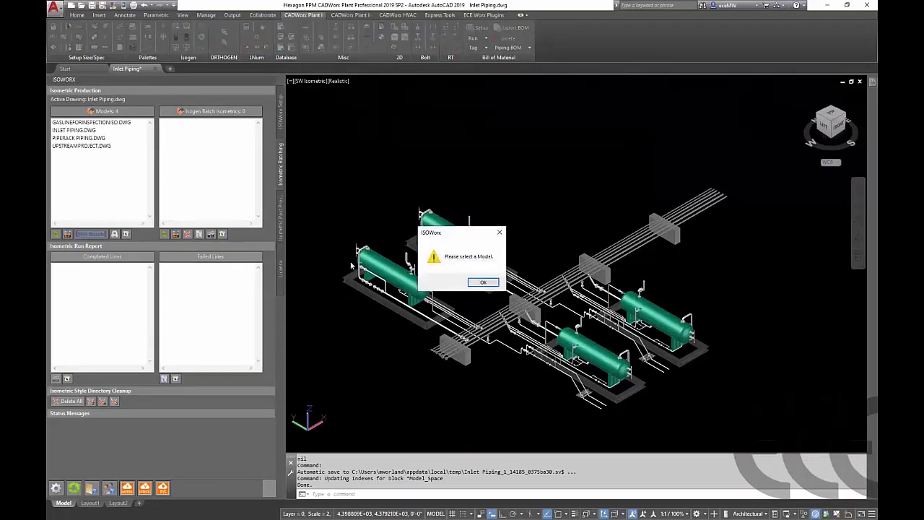
left_click(471, 284)
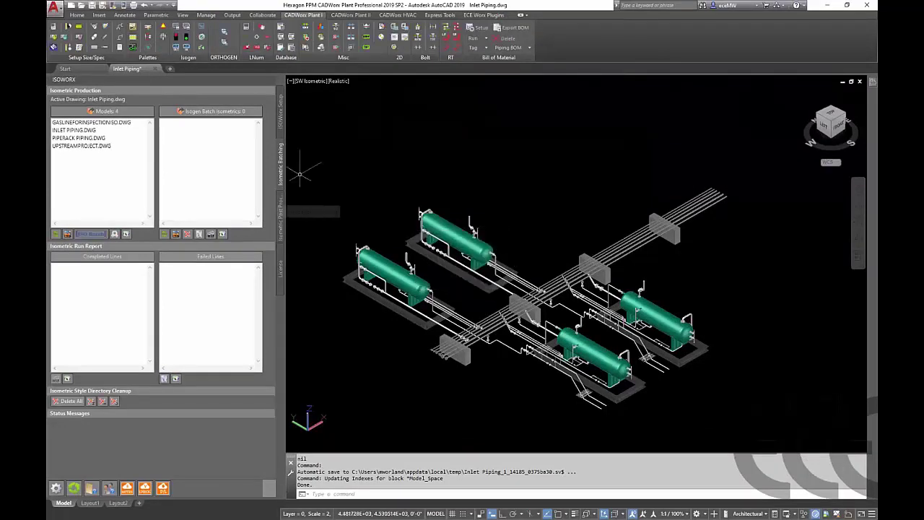
left_click(86, 131)
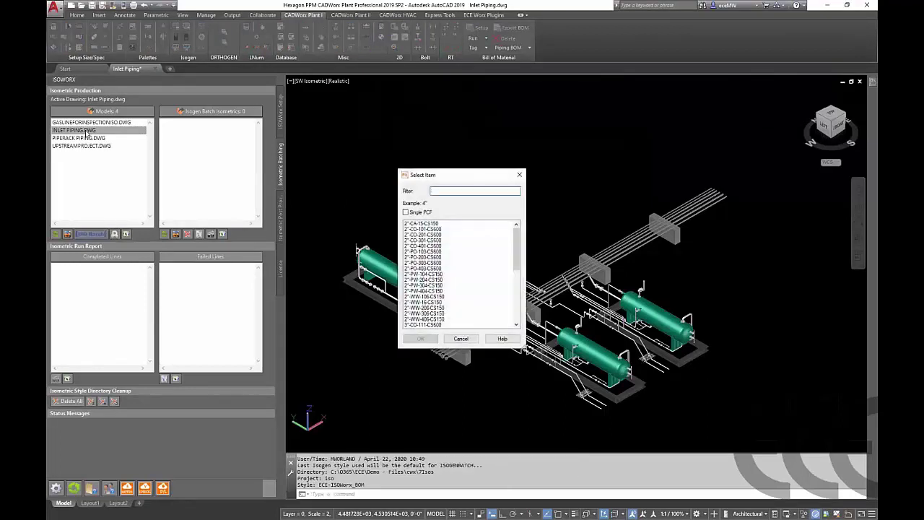
Step: Filter the line list by -10 and batch the first six lines, leaving out 3"-VG-105-CS150
type("-10")
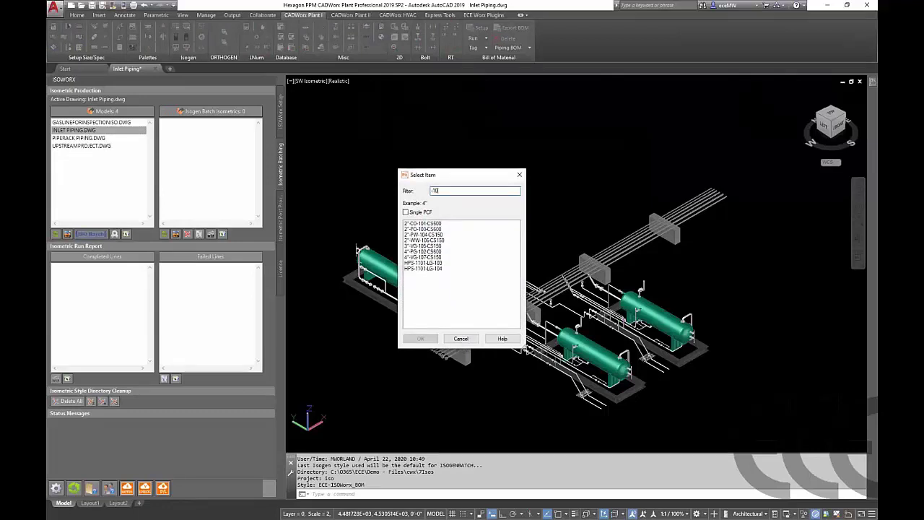
left_click(417, 229)
left_click(429, 251, "shift")
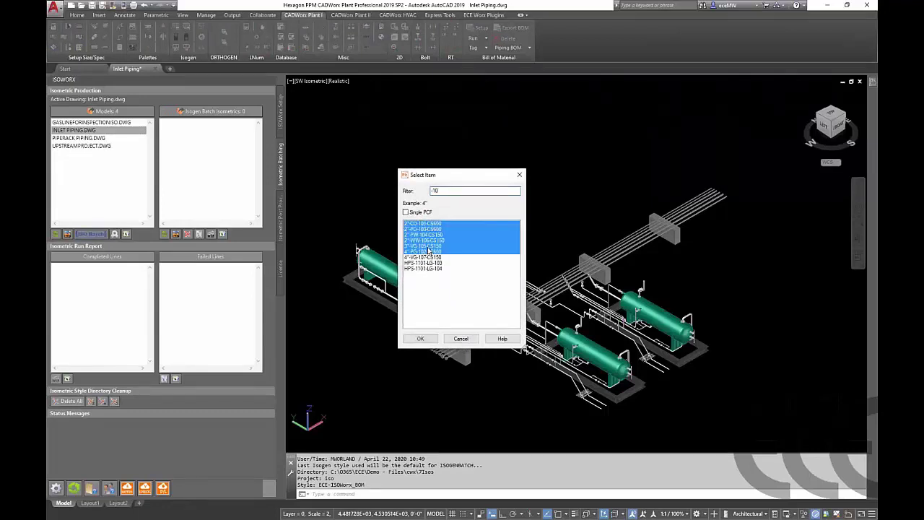
left_click(429, 246, "ctrl")
left_click(421, 338)
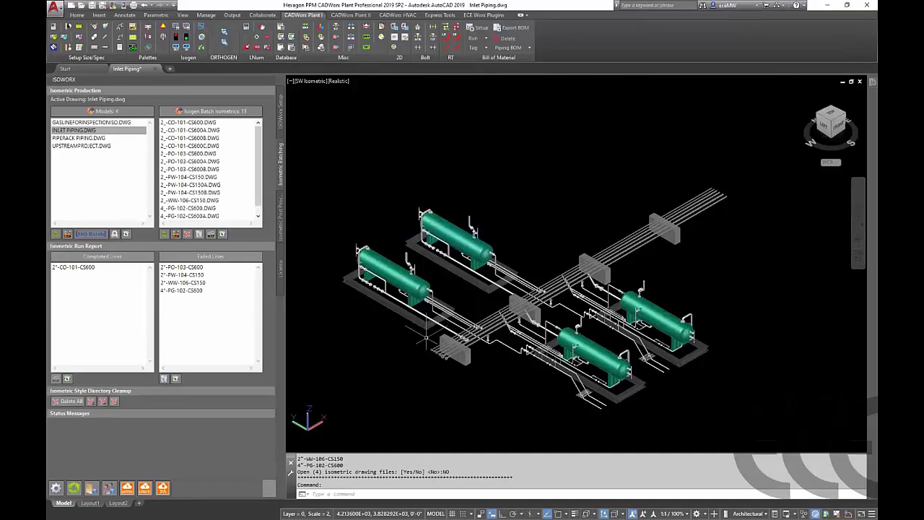
Step: Move all generated batch isometrics to the work-in-progress folder with their BOM and weld data, and close the move results
left_click(188, 122)
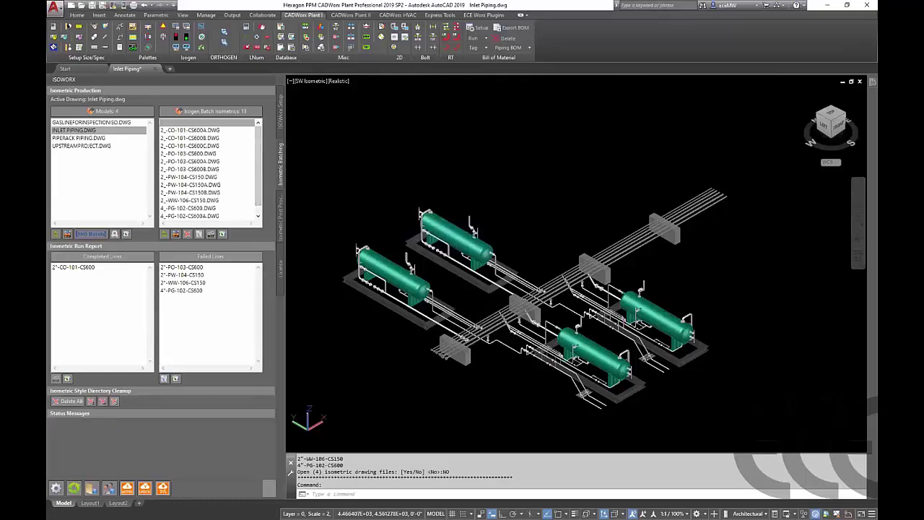
left_click(190, 216, "shift")
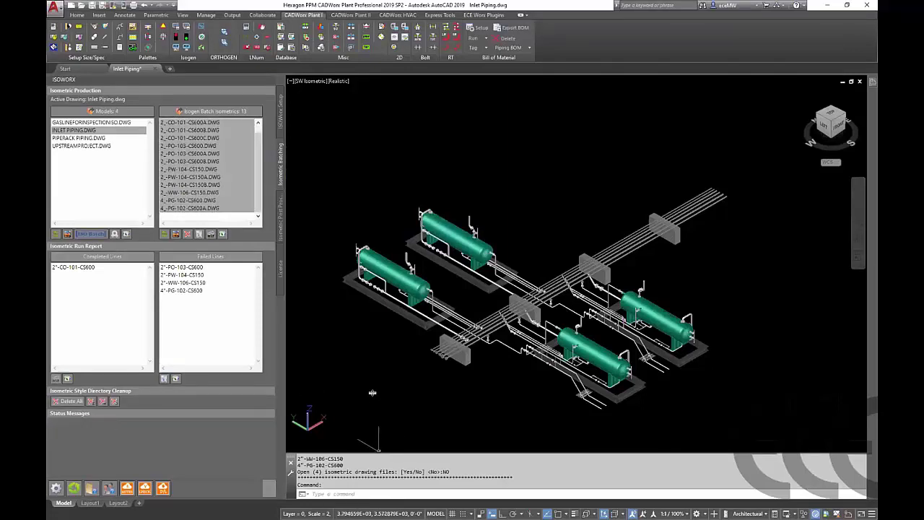
left_click_drag(379, 453, 378, 394)
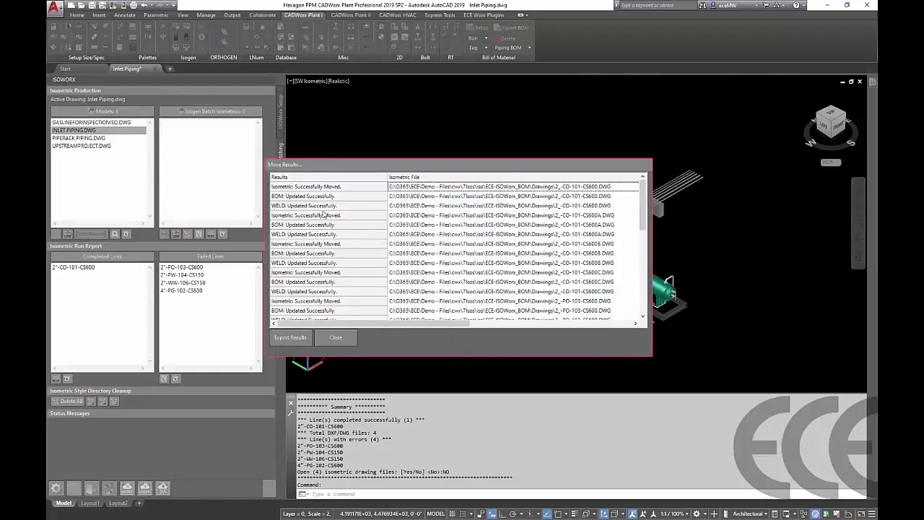
left_click(336, 338)
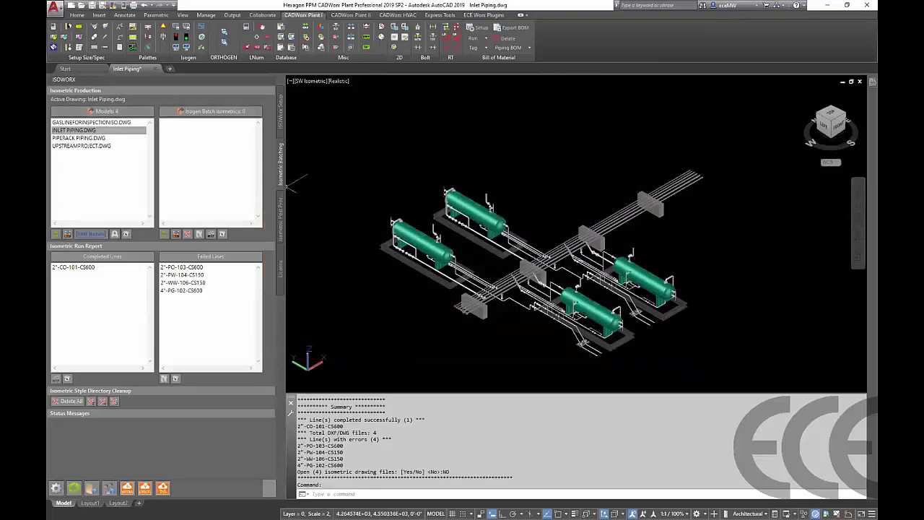
Step: Open the WIP folder from isometric post processing and inspect the 2_-CO-101-CS600 drawing files
left_click(281, 221)
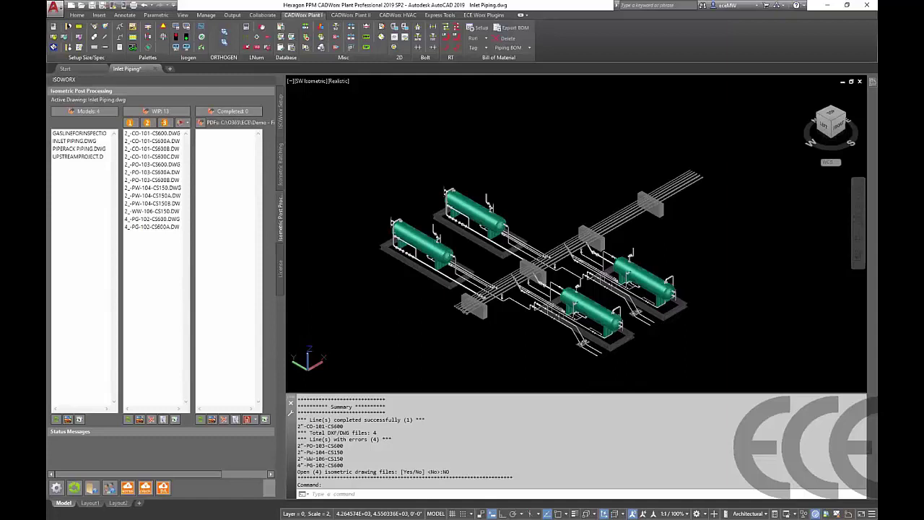
left_click(157, 111)
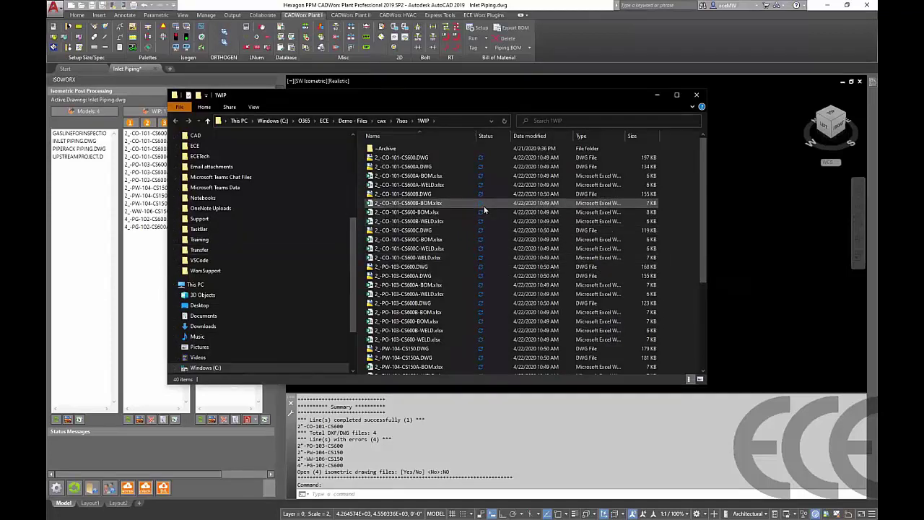
left_click(417, 158)
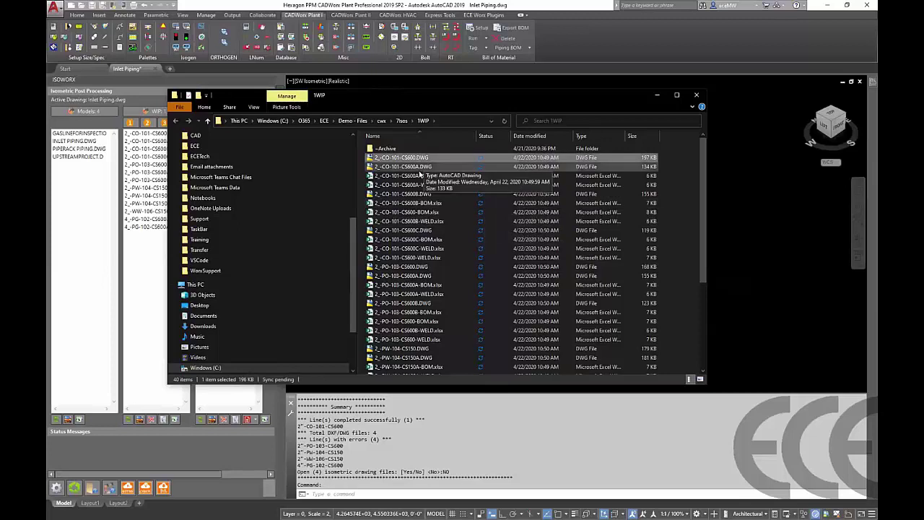
left_click(423, 195)
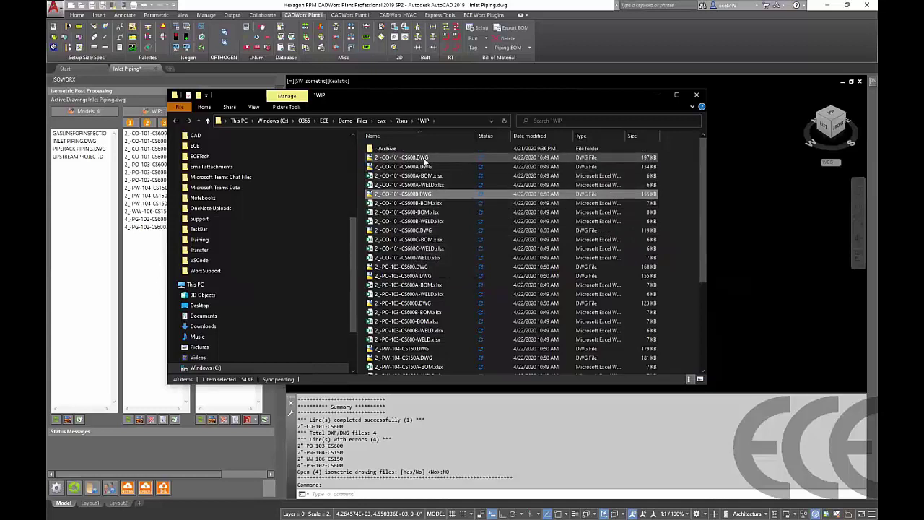
left_click(425, 158)
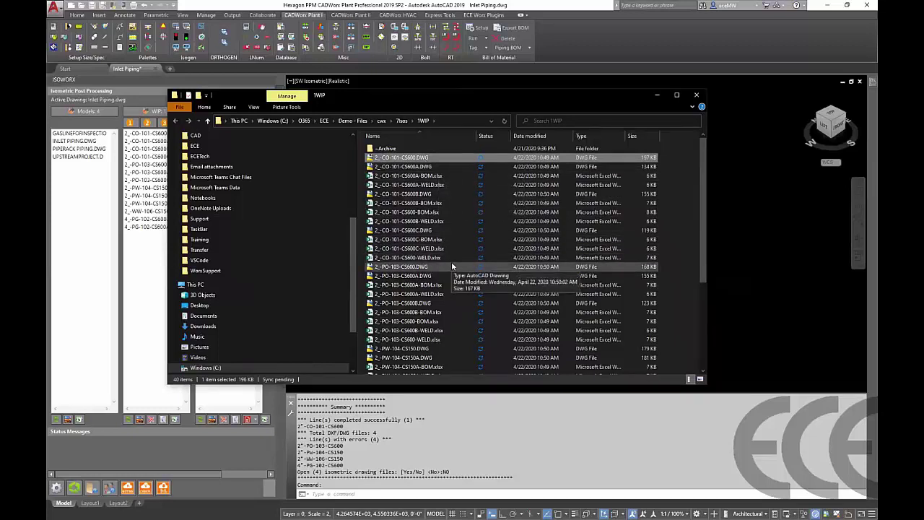
Step: Open the 2_-CO-101-CS600-BOM.xlsx and 2_-CO-101-CS600-WELD.xlsx workbooks together
left_click(434, 213)
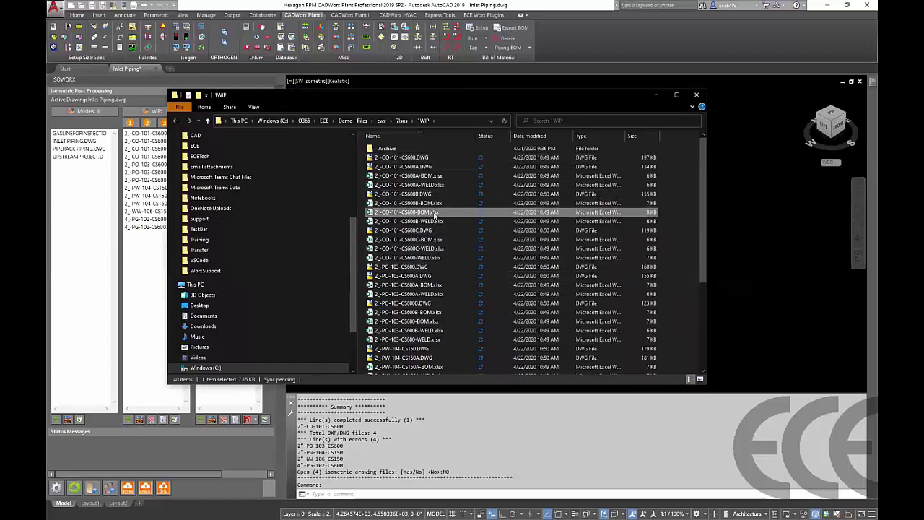
left_click(425, 258, "ctrl")
key("Return")
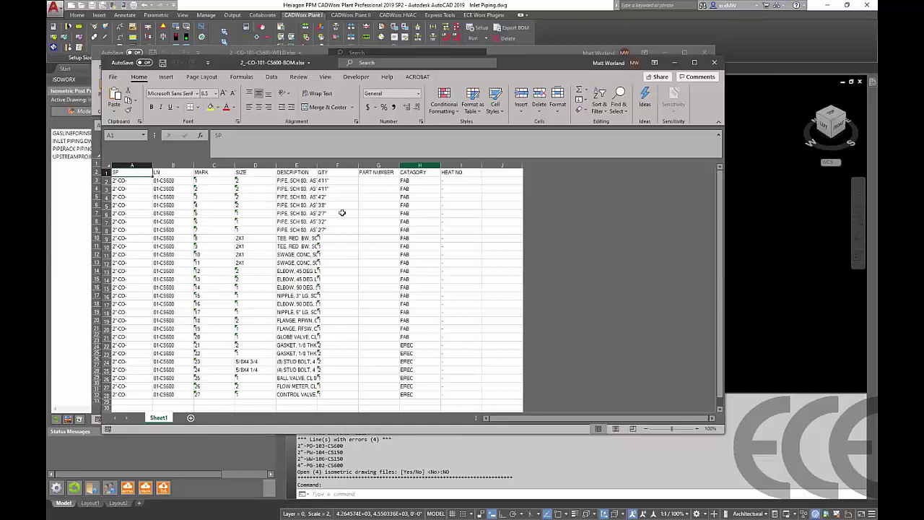
Step: Autofit the DESCRIPTION column of the BOM sheet to the first pipe description in E2
key("Right")
key("Right")
key("Right")
key("Right")
key("Down")
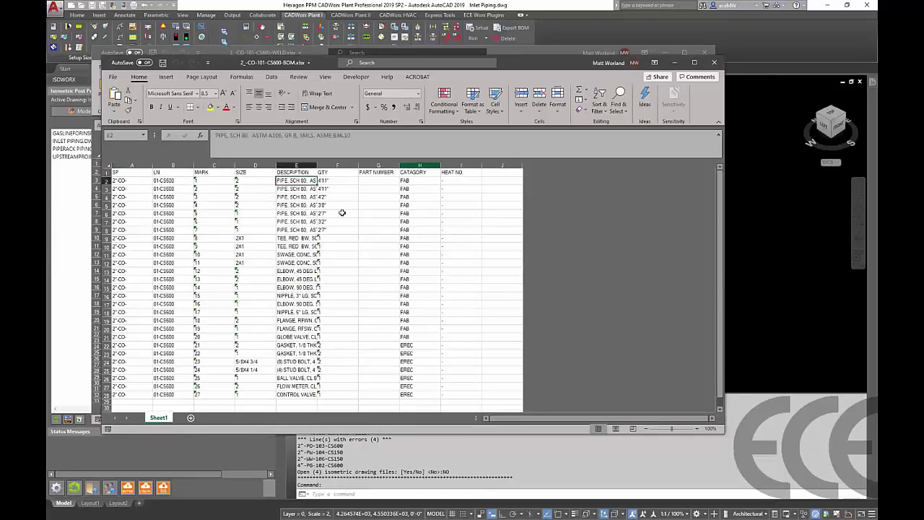
key("alt+h")
key("o")
key("i")
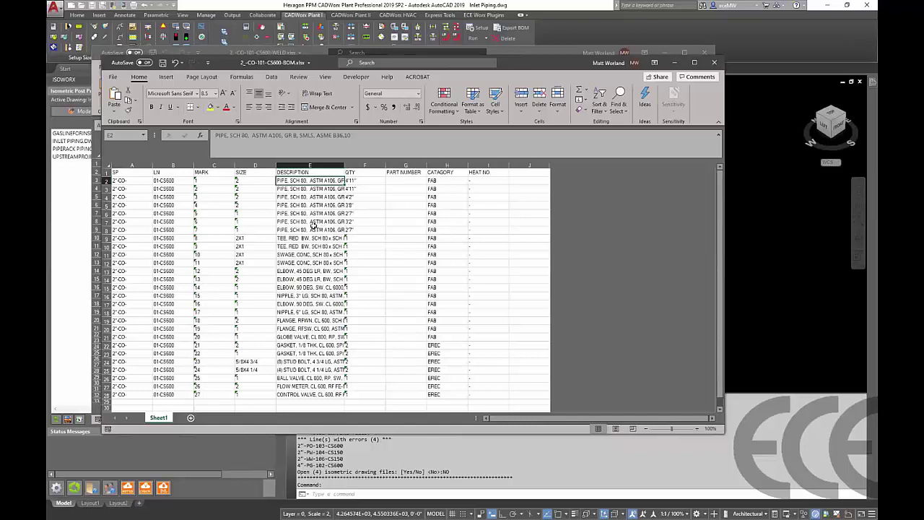
Step: Change the schedule in the first pipe description to XXS and remove the extra space after the comma
key("F2")
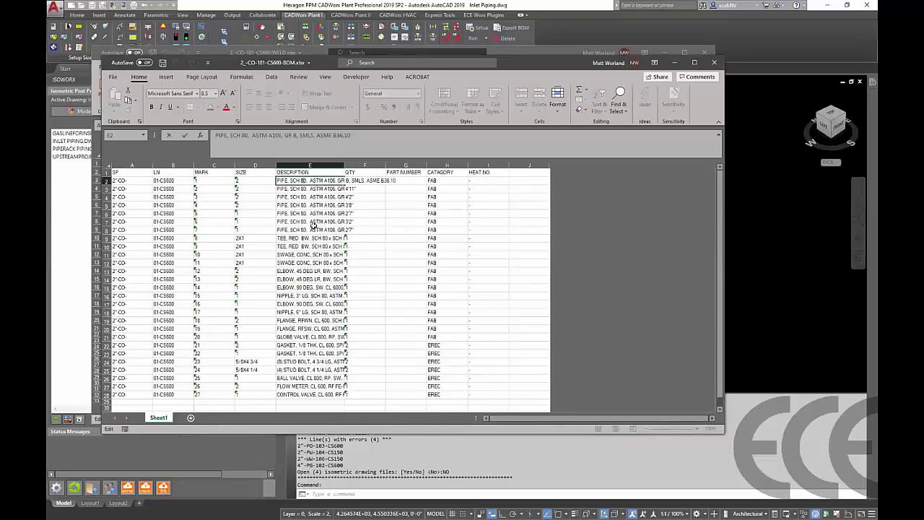
key("BackSpace")
key("BackSpace")
type("XXS")
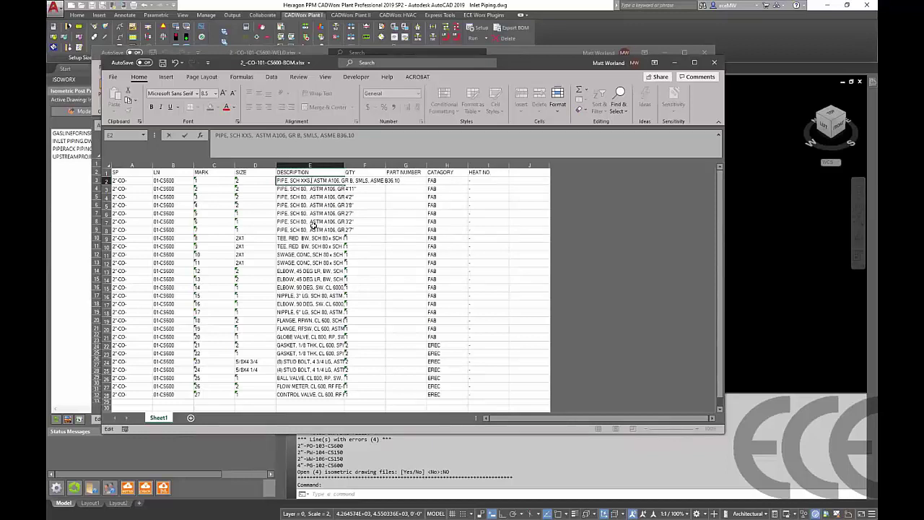
key("Right")
key("Delete")
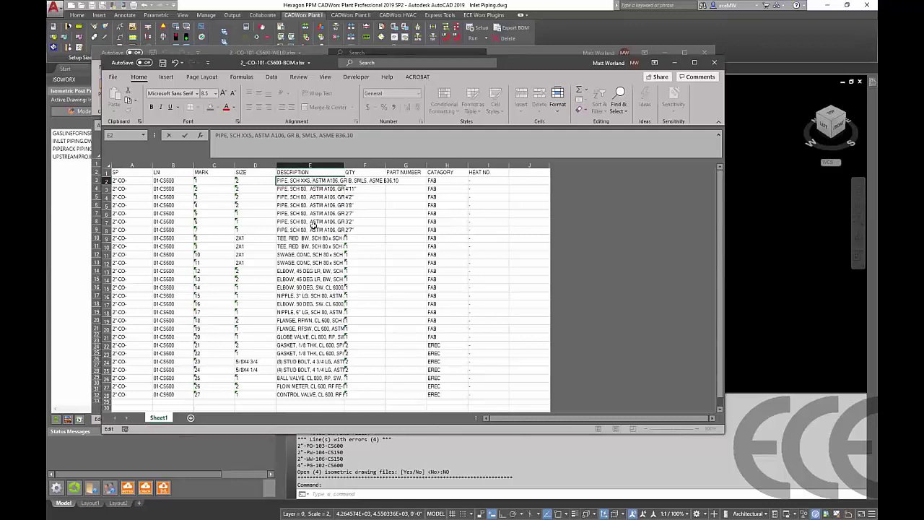
key("Return")
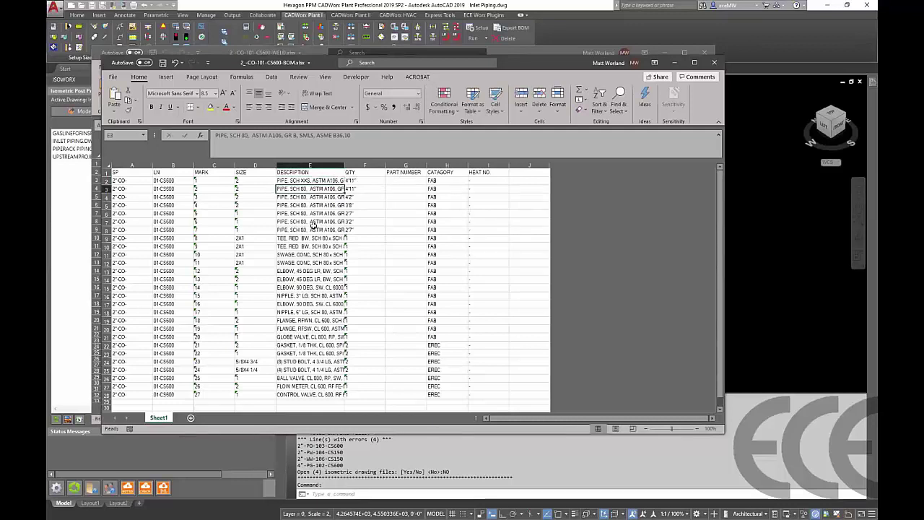
Step: Fill the SCH XXS pipe description from E2 down through E8 so all seven pipe rows match
key("Up")
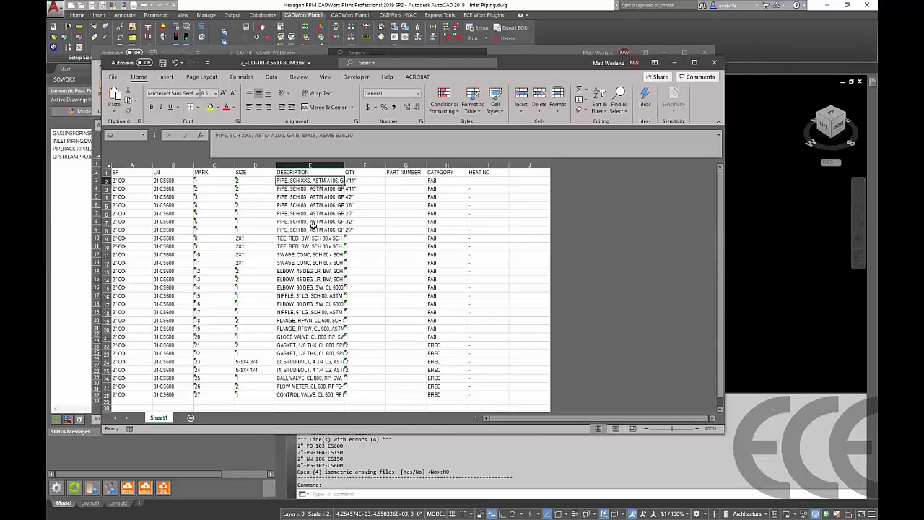
key("shift+Down")
key("shift+Down")
key("shift+Down")
key("shift+Down")
key("shift+Down")
key("shift+Down")
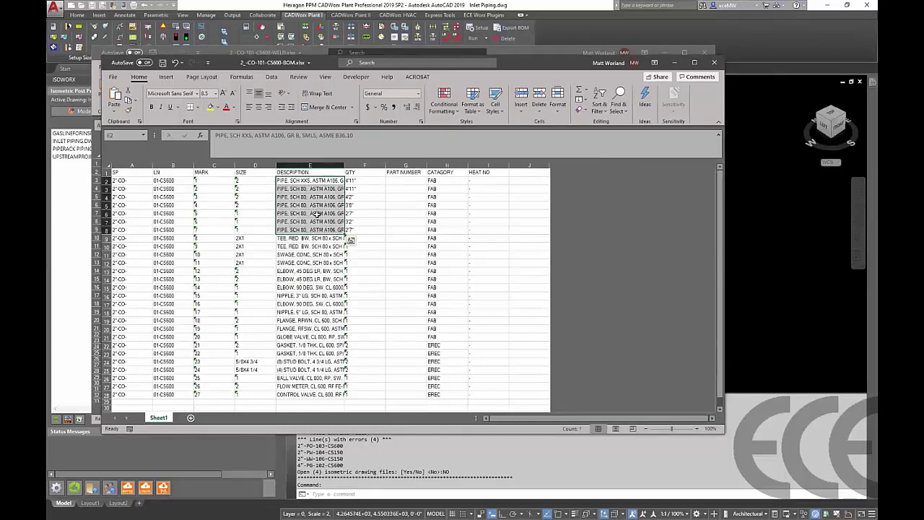
key("ctrl+d")
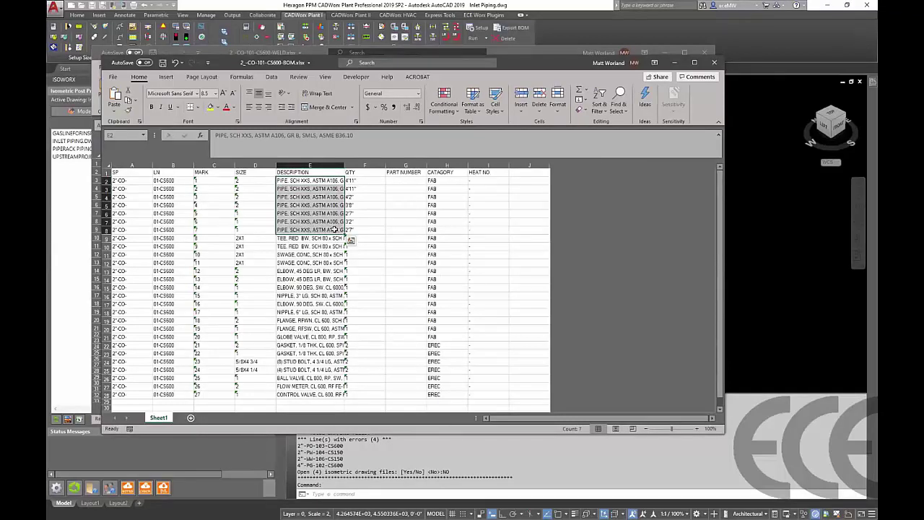
Step: Enter part numbers 123 and 124 for the first two BOM items in G2 and G3
left_click(399, 182)
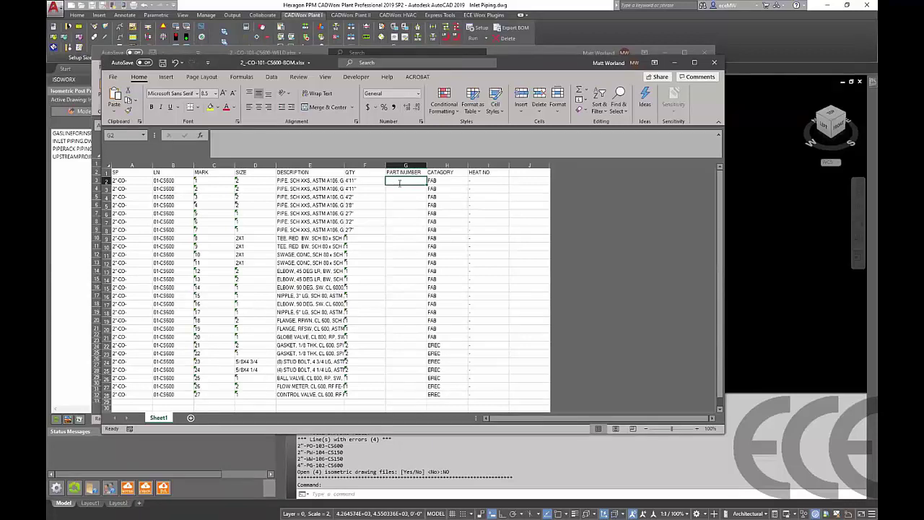
type("123")
key("Return")
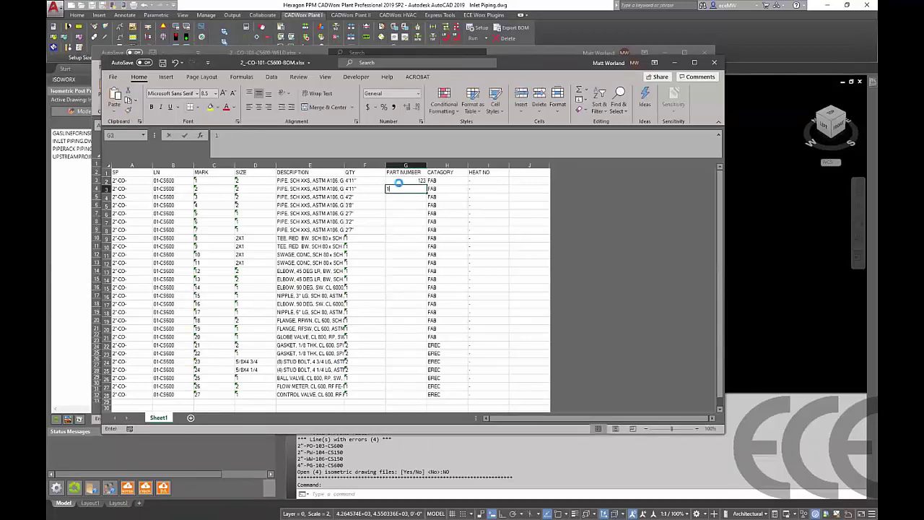
type("124")
key("Return")
Step: Enter heat number HT-456 for the first BOM item and fill the series down to row 28
left_click(484, 180)
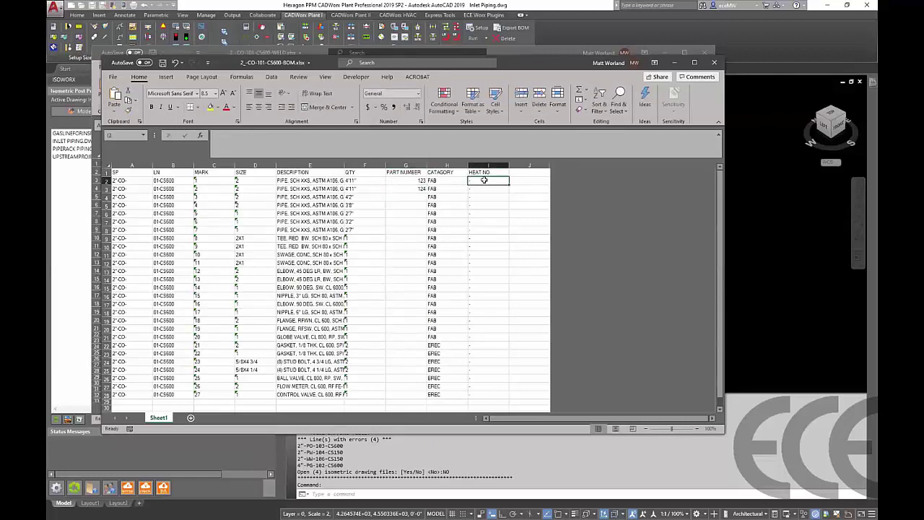
type("HT")
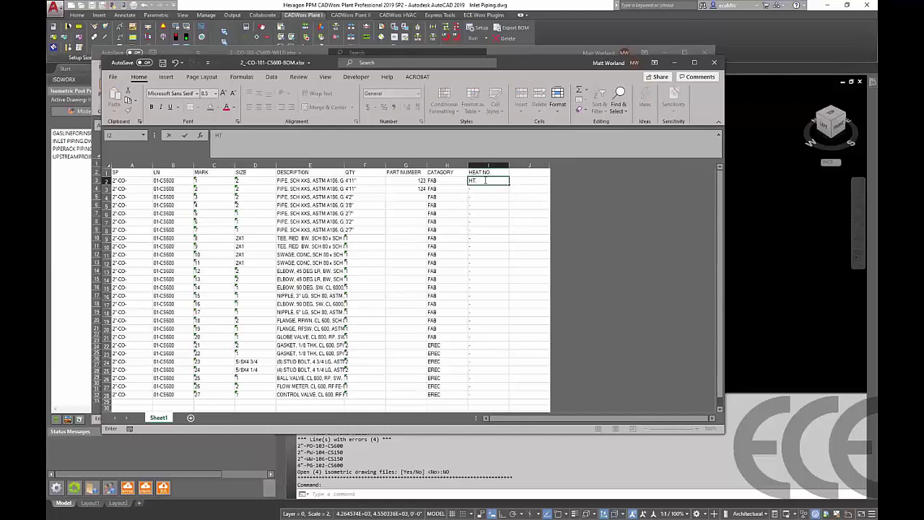
type("-456")
key("Return")
left_click(502, 181)
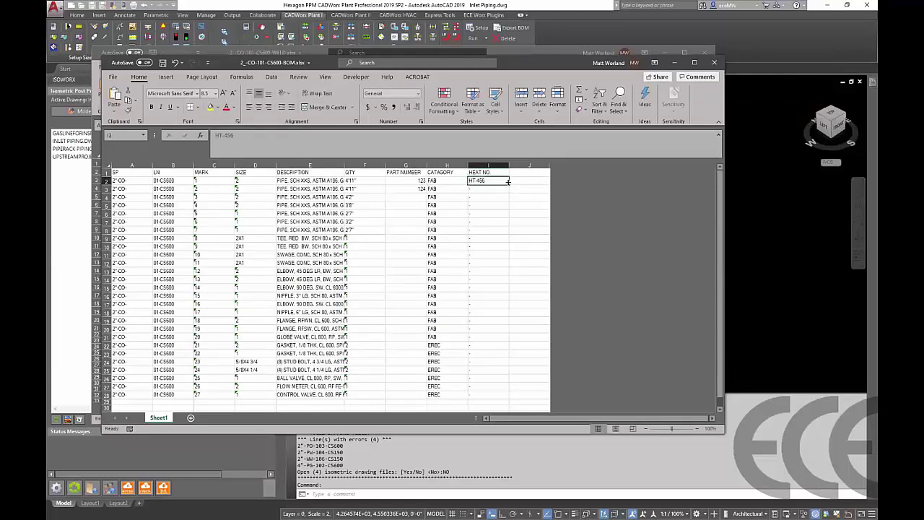
left_click_drag(508, 181, 508, 182)
left_click_drag(493, 345, 498, 409)
Step: Fill the part number series from 123 down to row 28, and save and close the BOM workbook
left_click_drag(421, 181, 414, 397)
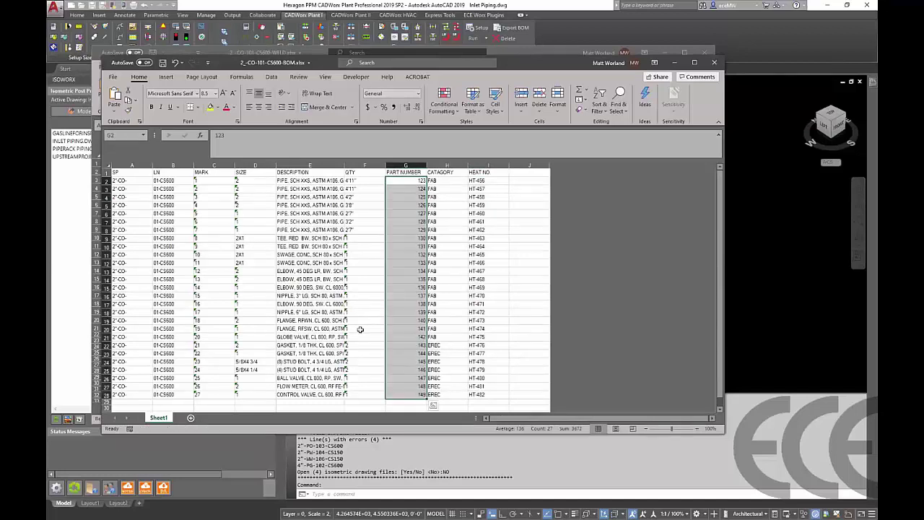
left_click(450, 271)
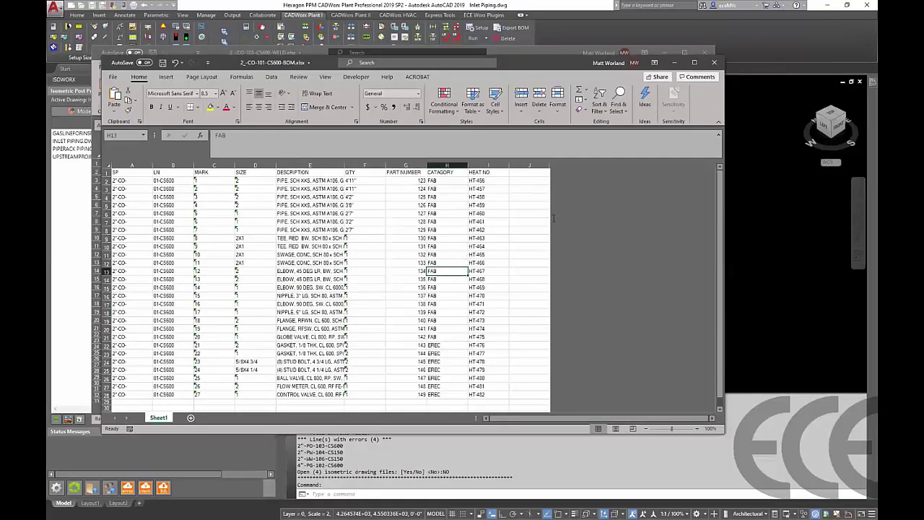
left_click(714, 63)
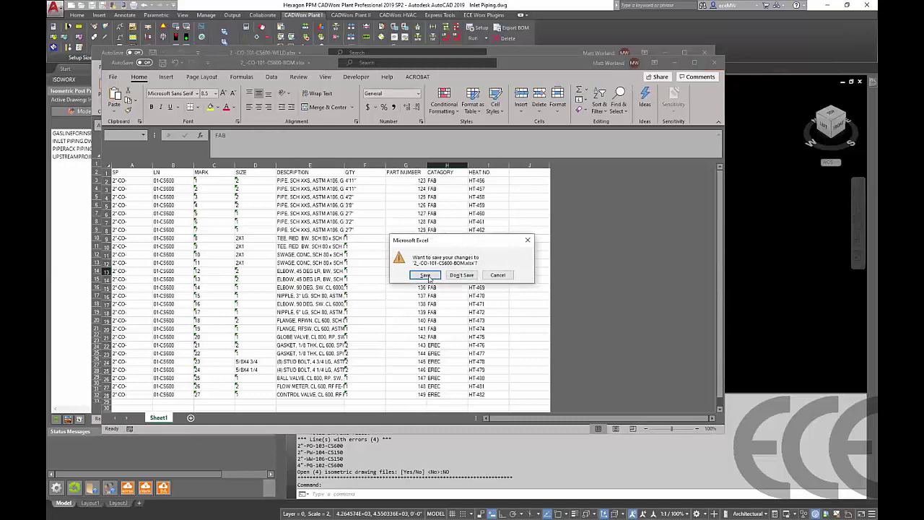
key("Return")
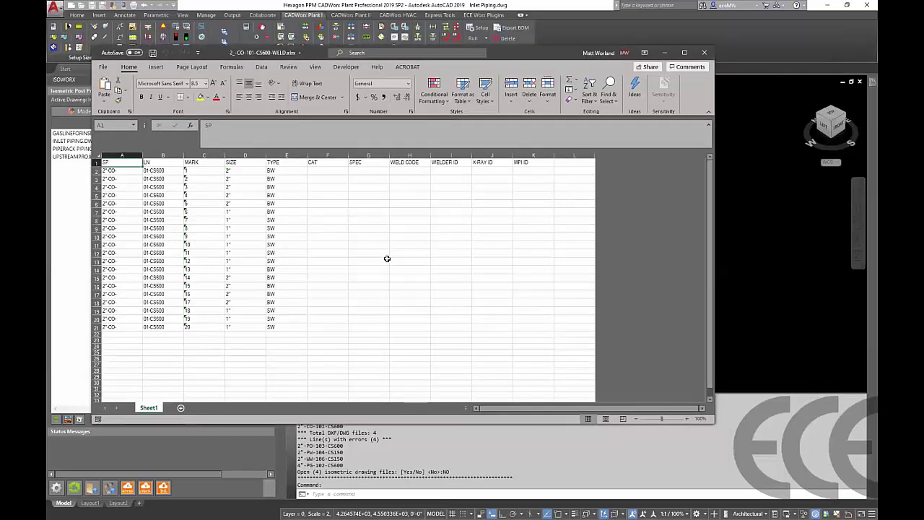
Step: Copy the SP, LN, MARK, SIZE and TYPE values of the last weld row down into A22:E22
left_click(385, 294)
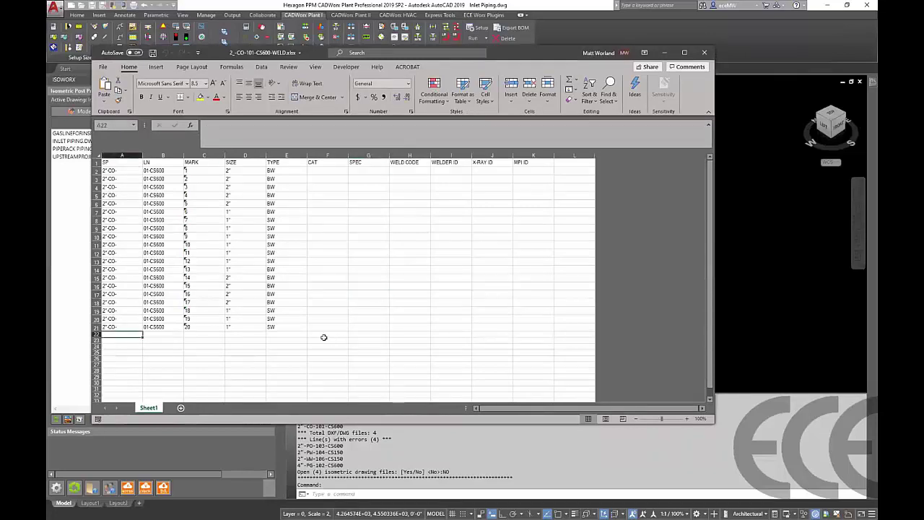
key("shift+Right")
key("shift+Right")
key("shift+Right")
key("shift+Right")
key("ctrl+d")
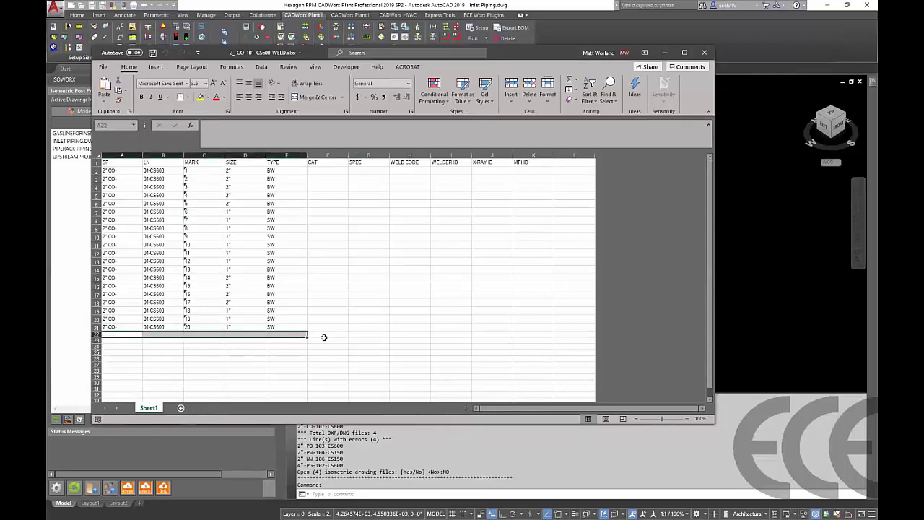
Step: Set the new weld row's mark to 21 in C22 and its type to BW in E22
key("Right")
key("Right")
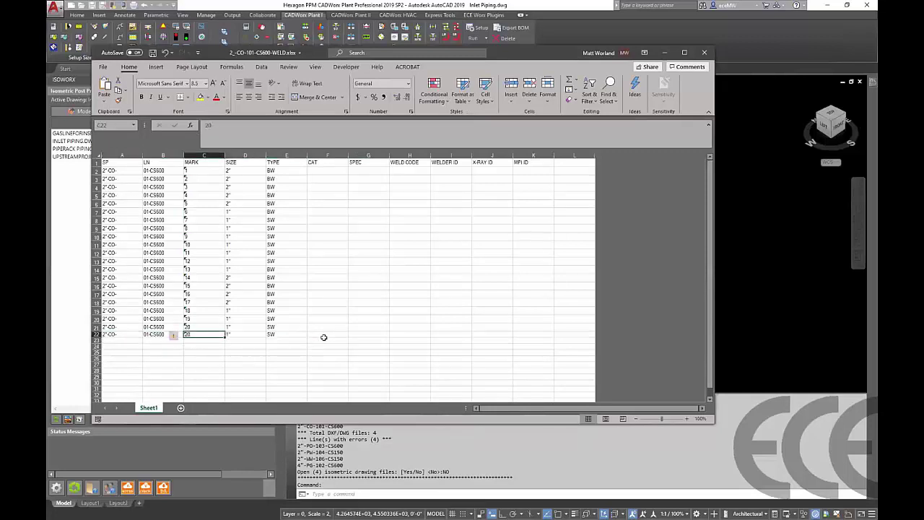
type("2")
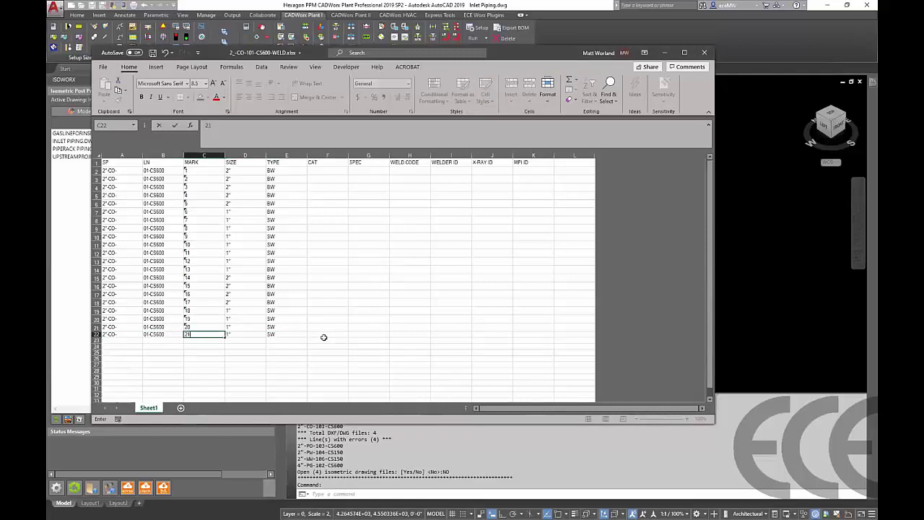
key("Tab")
key("Tab")
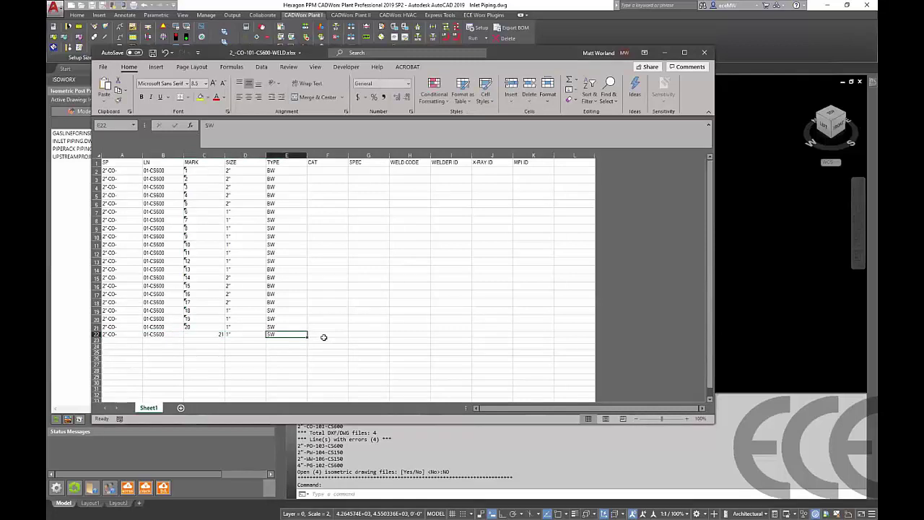
type("BW")
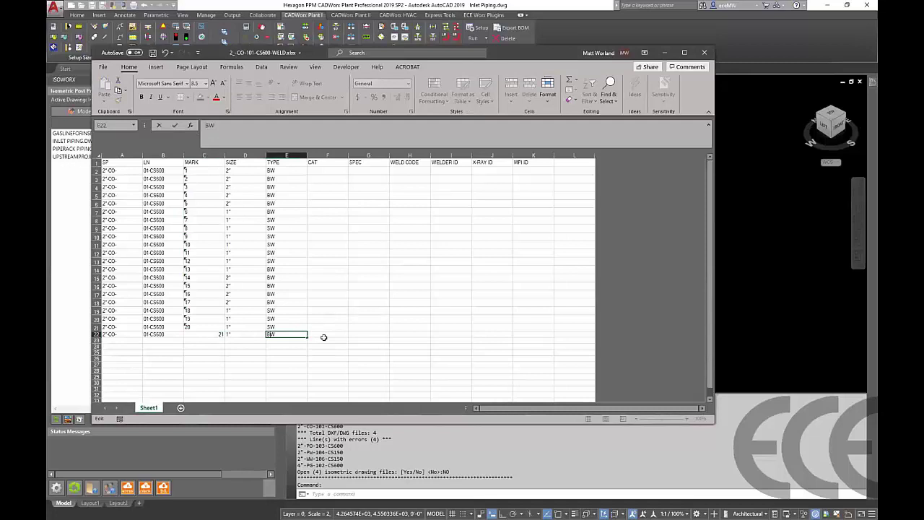
key("ctrl+Return")
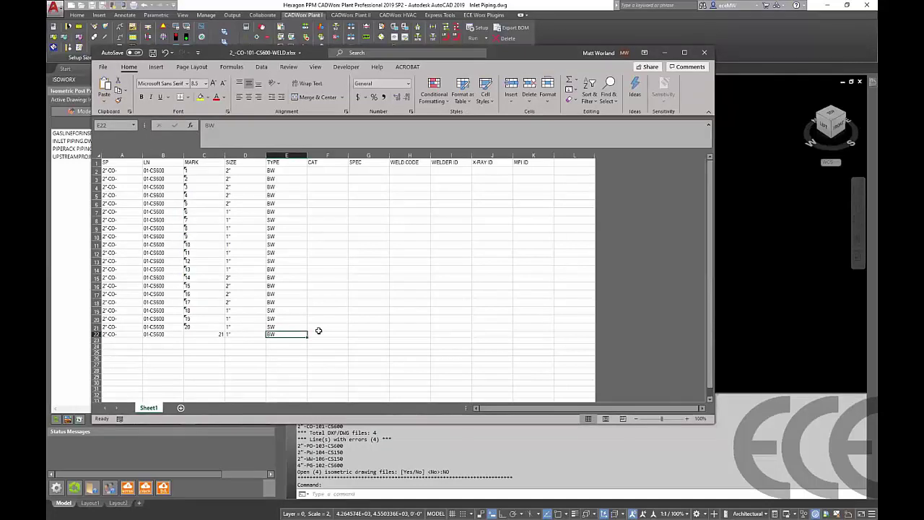
Step: Enter welder ID MW023 for the first weld and fill it unchanged down to row 22
left_click(449, 170)
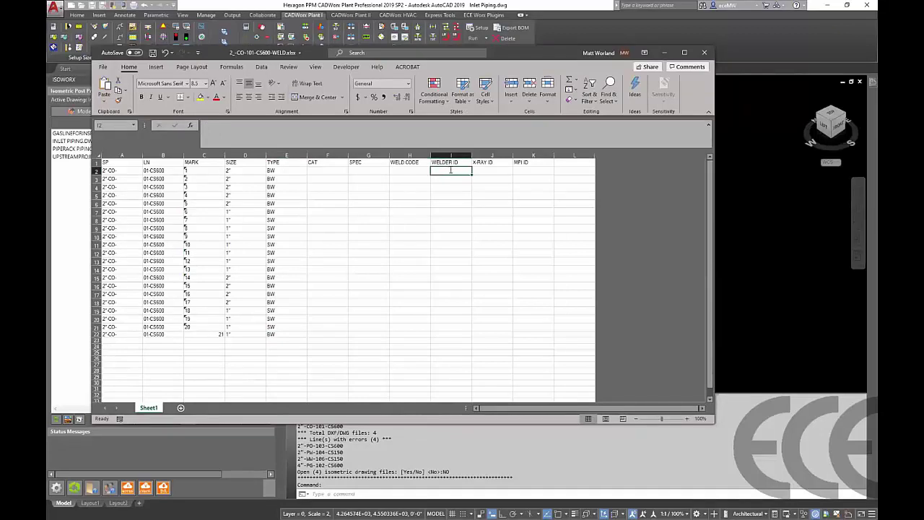
type("MW0")
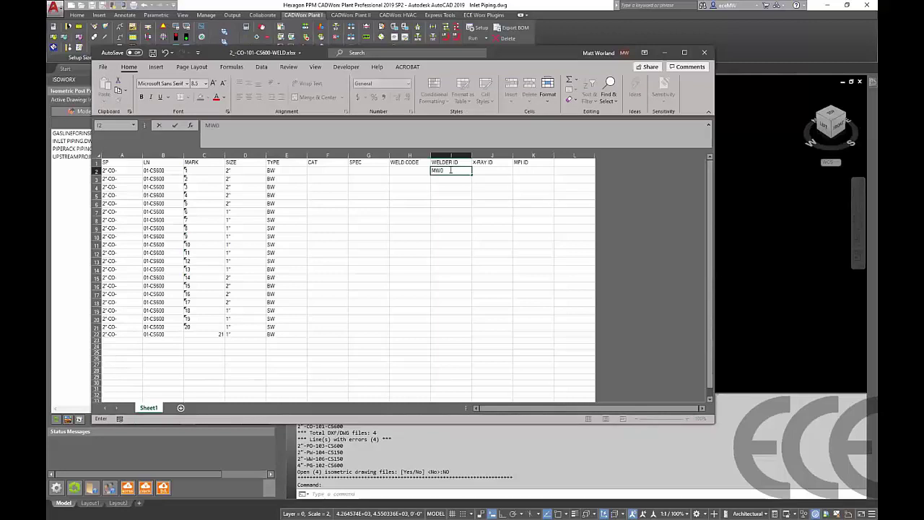
type("23")
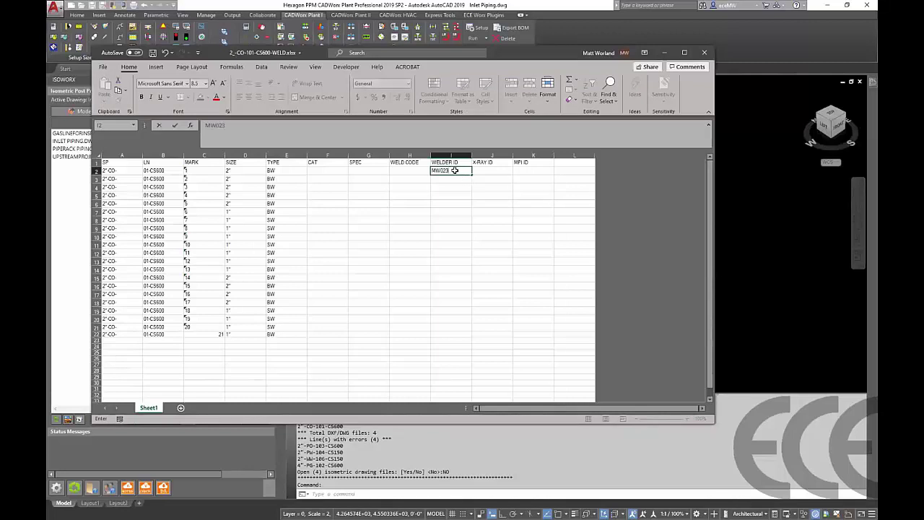
left_click_drag(455, 171, 457, 335)
key("ctrl+d")
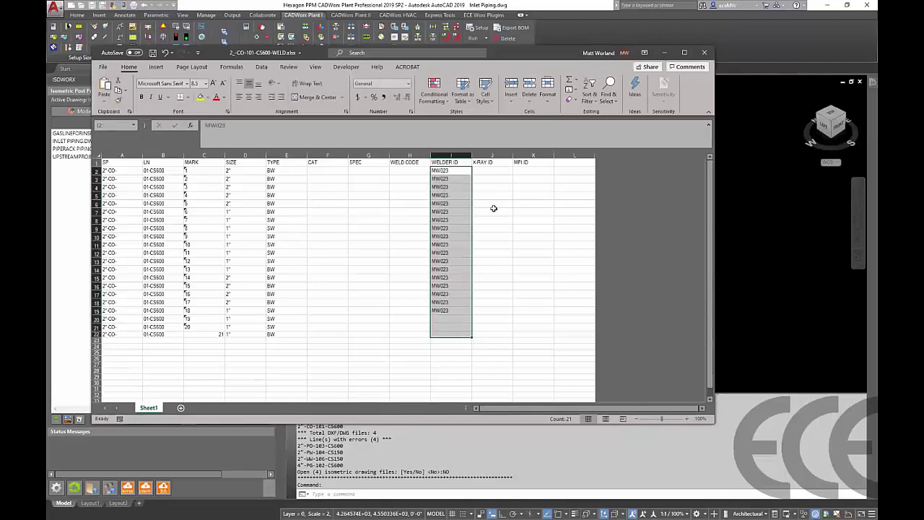
Step: Enter X-ray ID XR-456 in J2 and MPI ID MPI-789 in K2 for the first weld
left_click(489, 169)
type("XR")
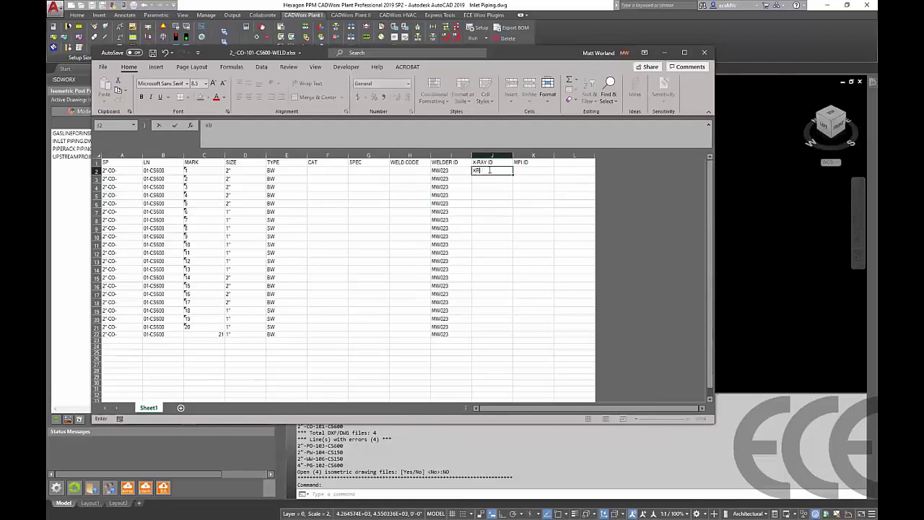
type("-456")
left_click(531, 171)
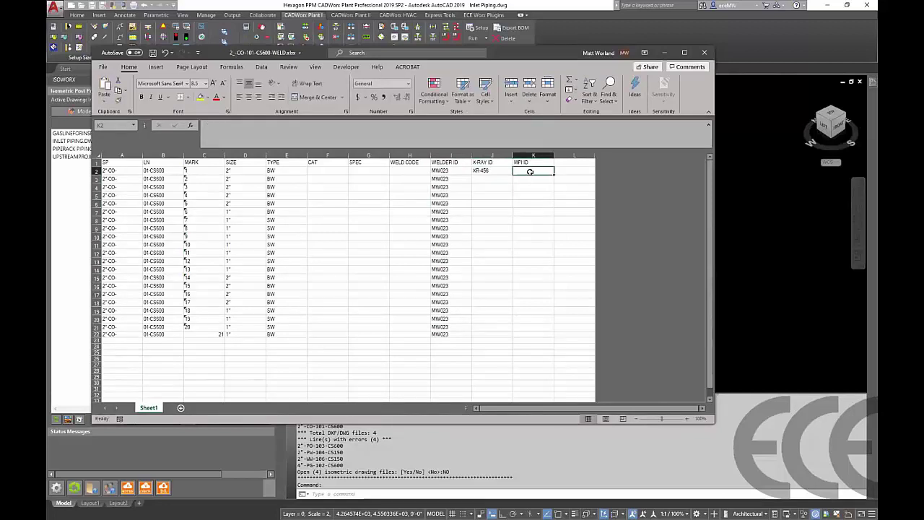
type("M")
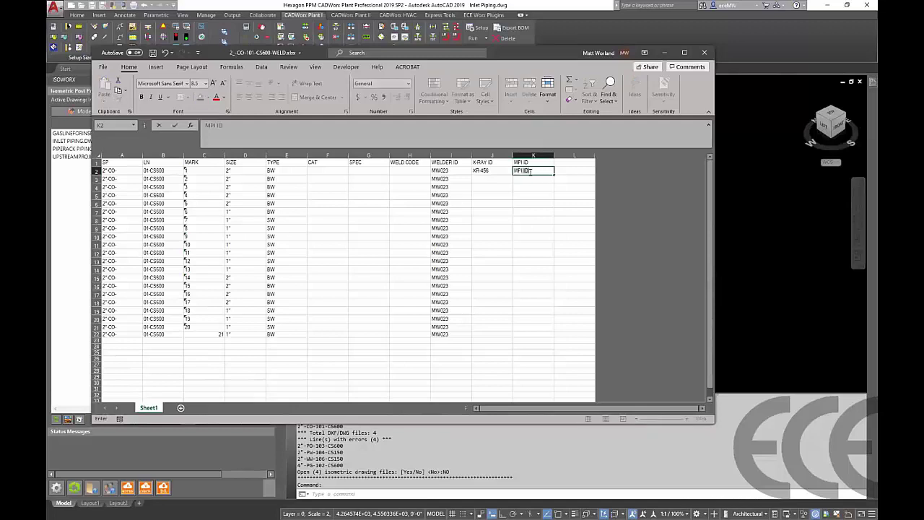
type("PI-789")
Step: Fill the X-ray ID and MPI ID series down to row 22, and save and close the weld workbook
left_click(496, 172)
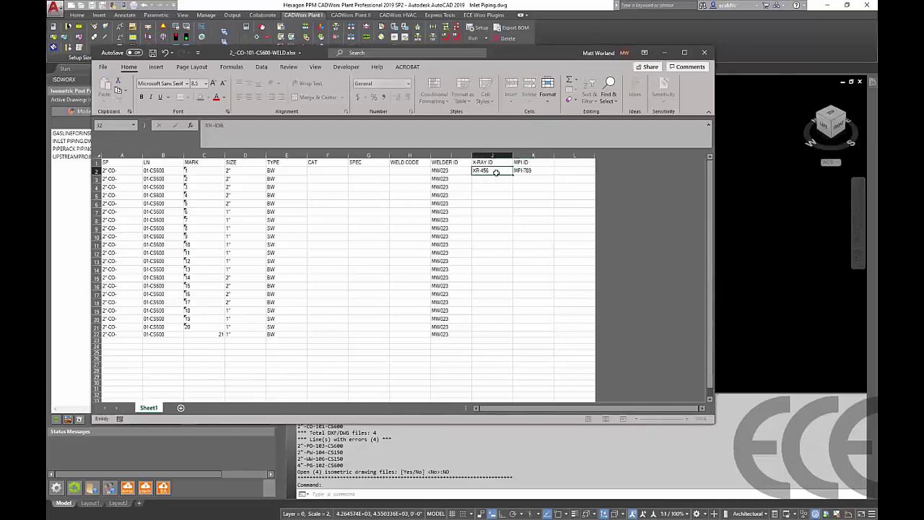
left_click_drag(496, 172, 549, 338)
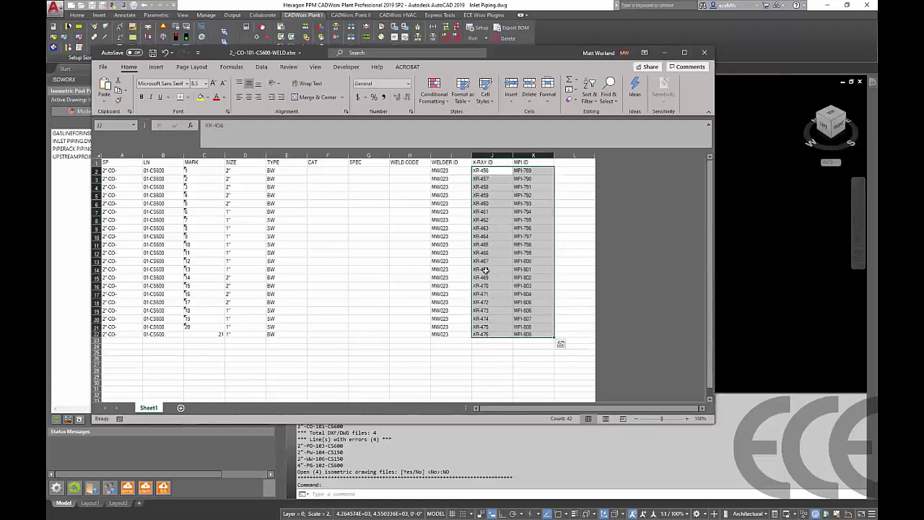
left_click(485, 270)
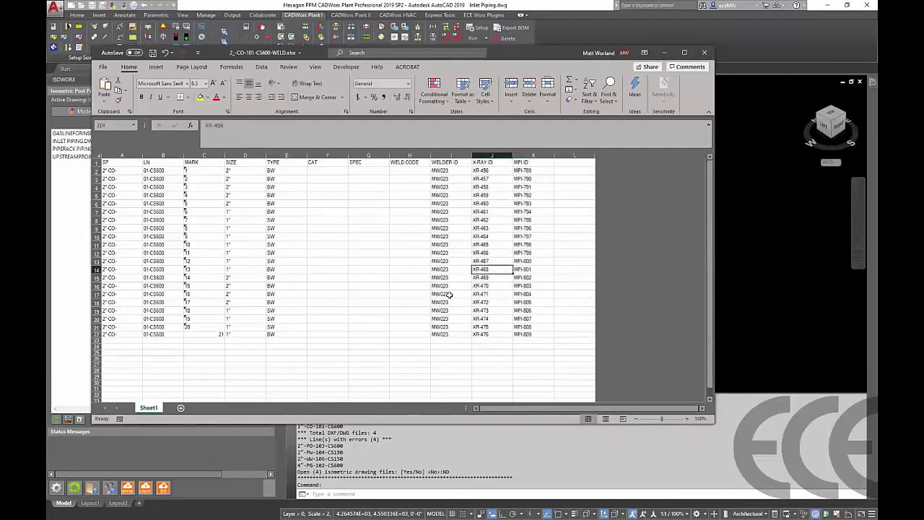
key("ctrl+s")
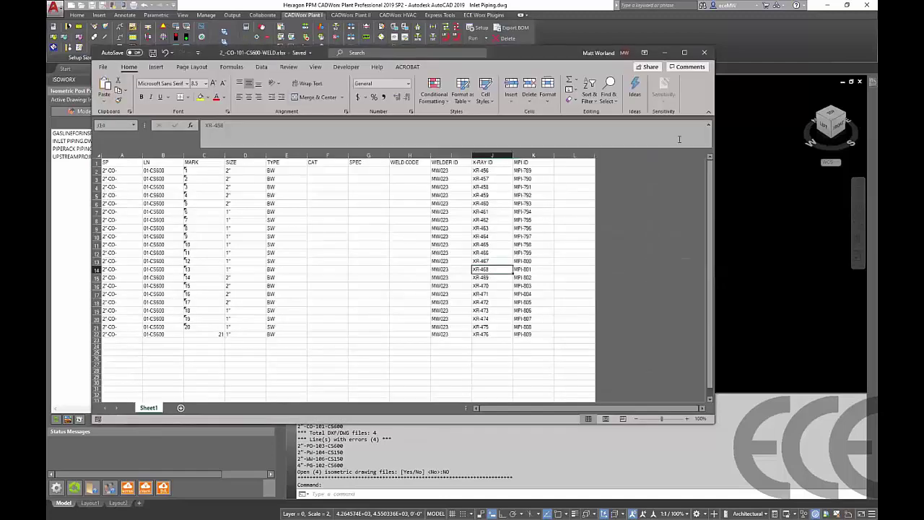
left_click(706, 53)
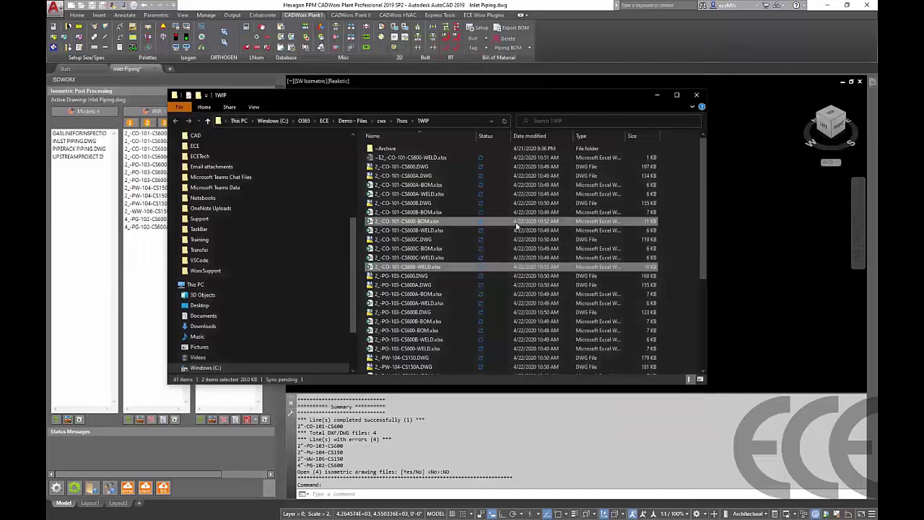
Step: Back in AutoCAD, post-process the WIP isometrics with their BOM and weld spreadsheets into completed drawings, and close the results report
left_click(753, 174)
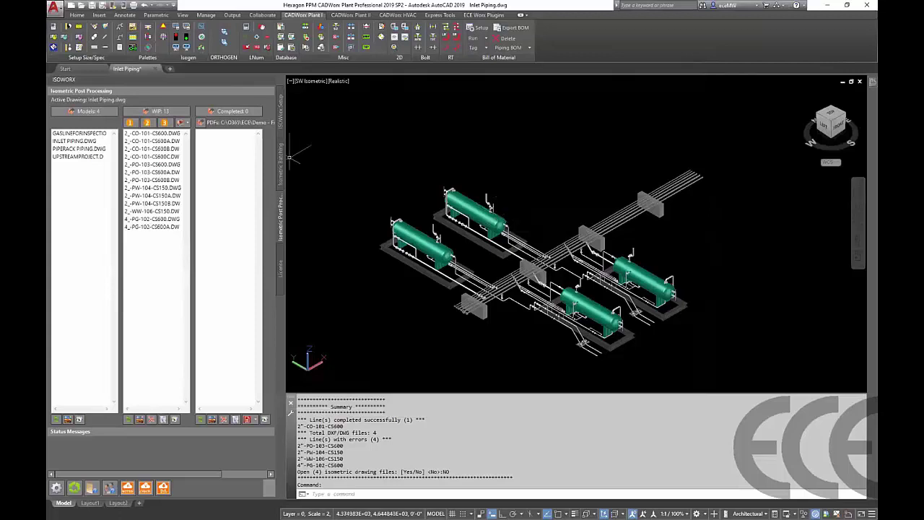
left_click(165, 123)
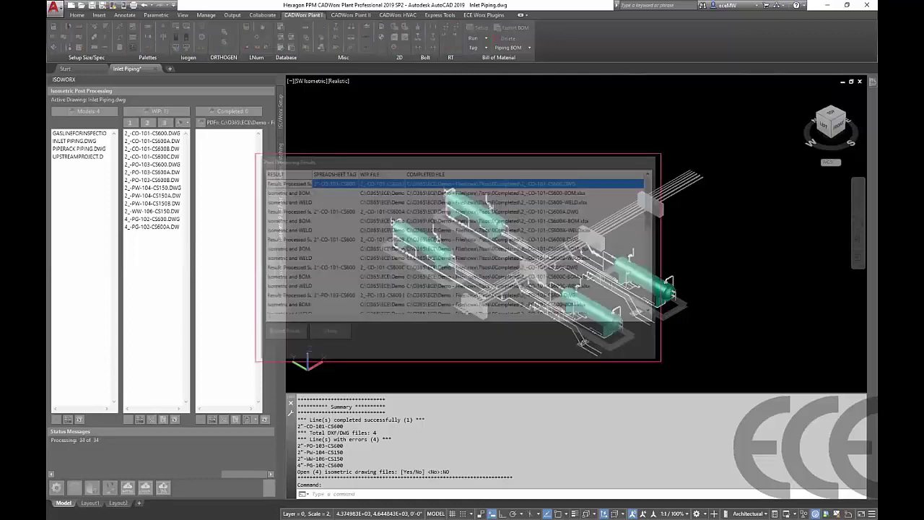
scroll(331, 224, "down", 8)
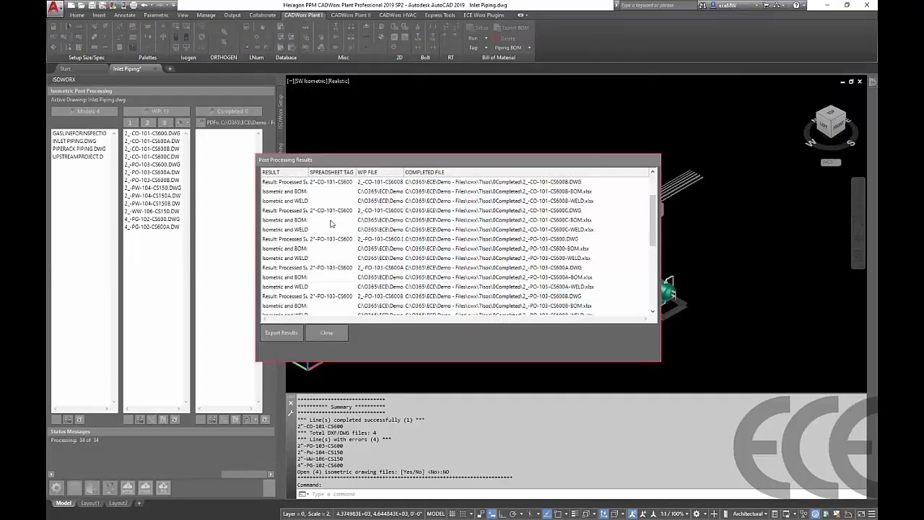
left_click(326, 333)
Step: Open both the WIP and the completed versions of 2_-CO-101-CS600.DWG for comparison
left_click(152, 132)
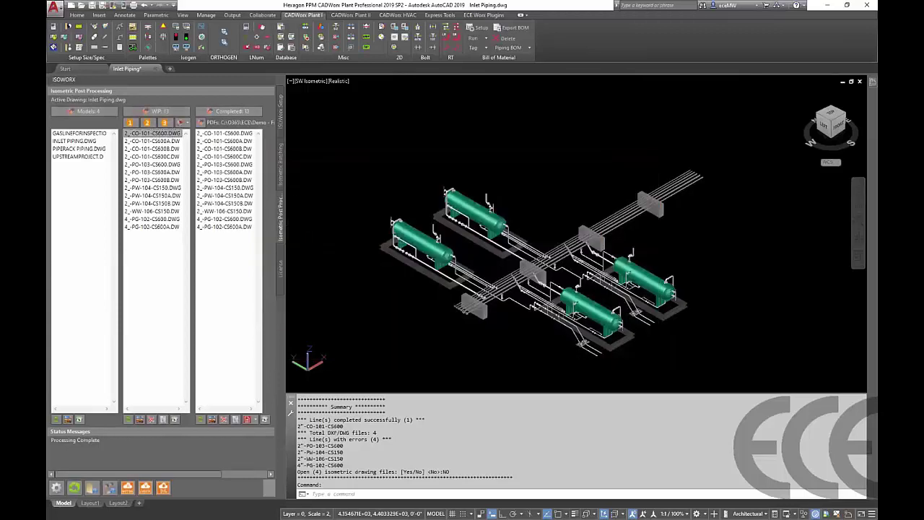
left_click(139, 419)
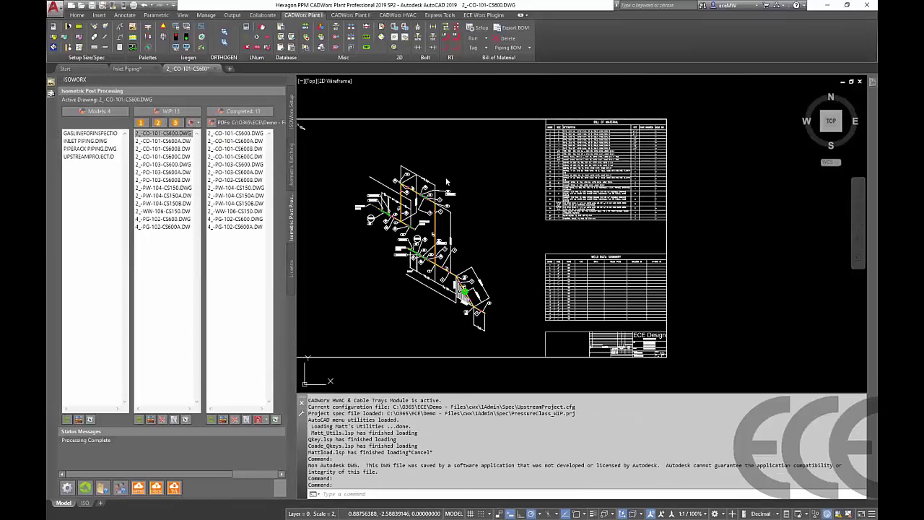
left_click(222, 420)
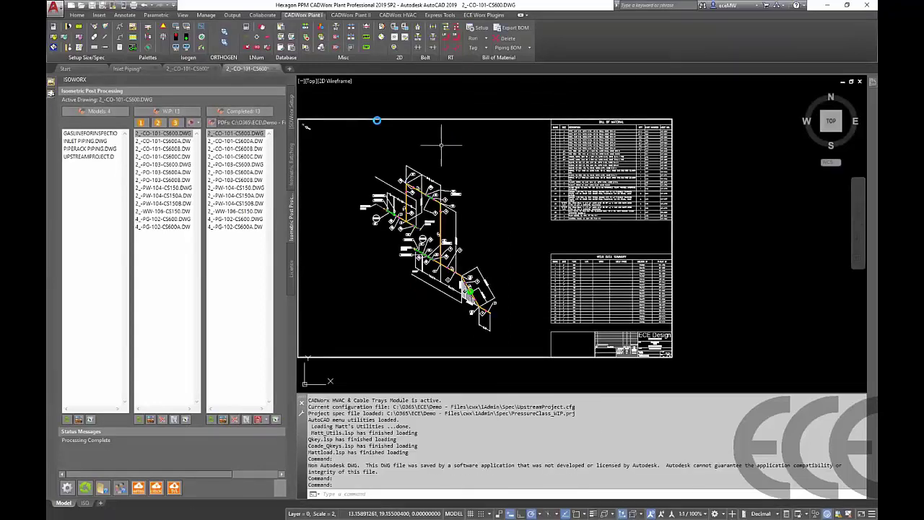
Step: In the WIP version of 2_-CO-101-CS600.DWG, widen the Bill of Material's Description column so the nipple descriptions fit on one line
left_click(187, 68)
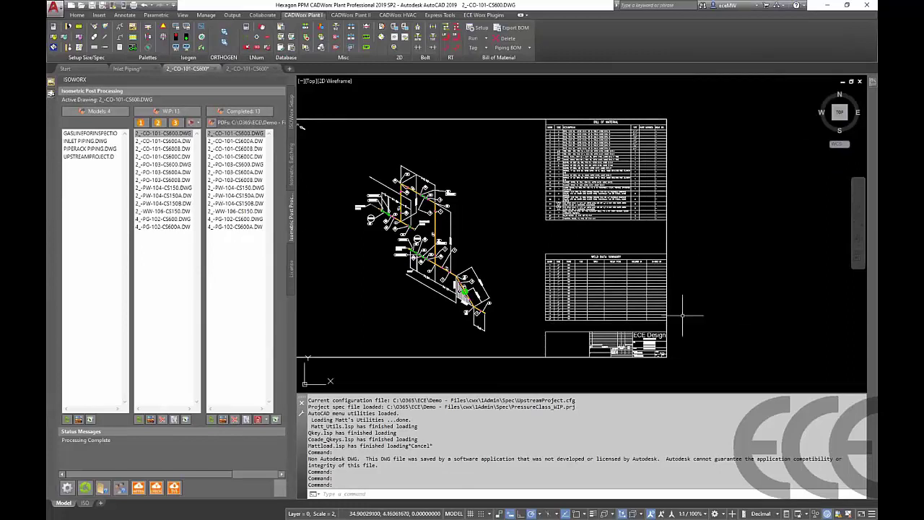
type("z")
key("Return")
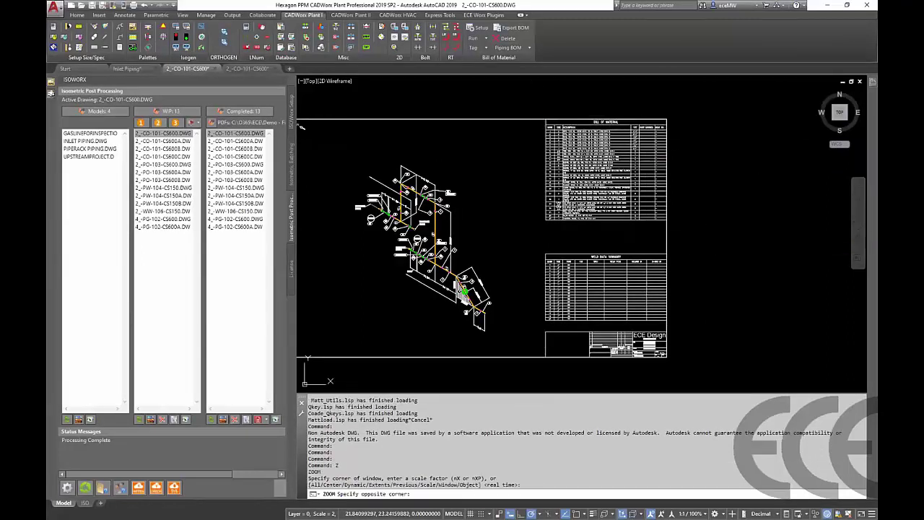
left_click(538, 90)
left_click(668, 332)
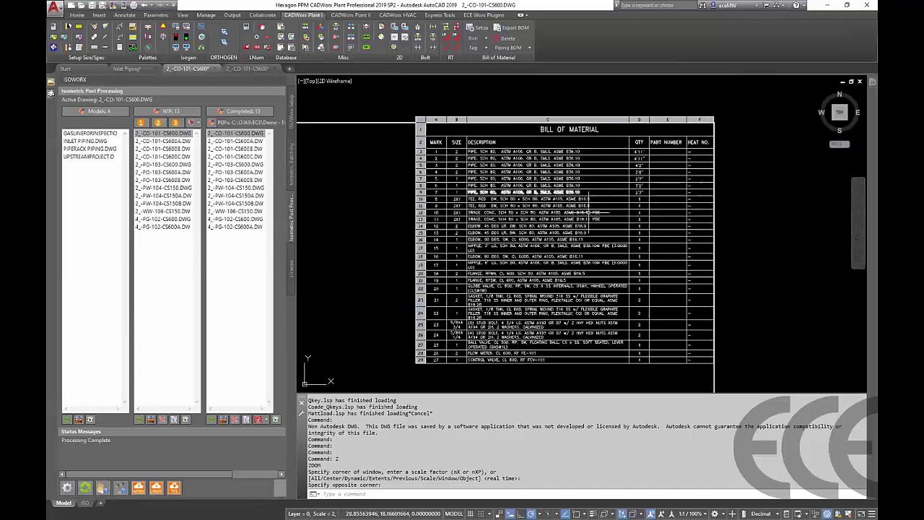
left_click(605, 173)
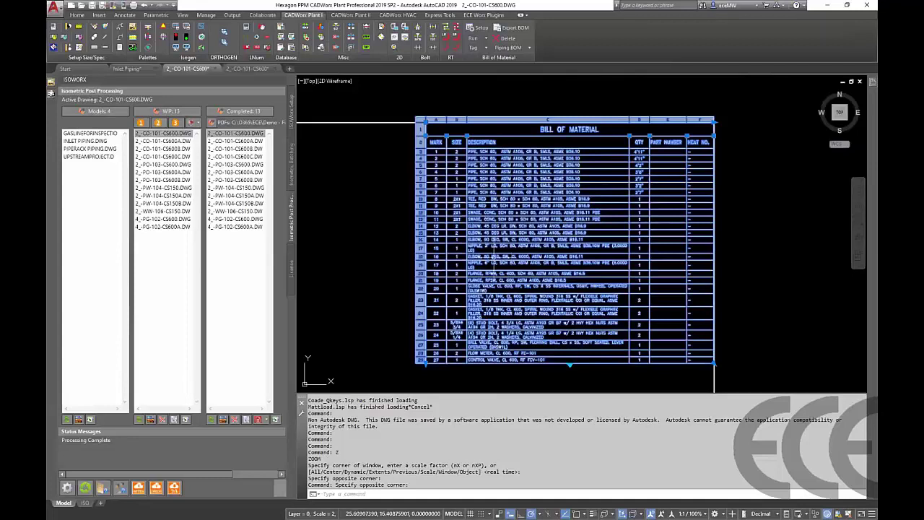
left_click(486, 249)
left_click(487, 253)
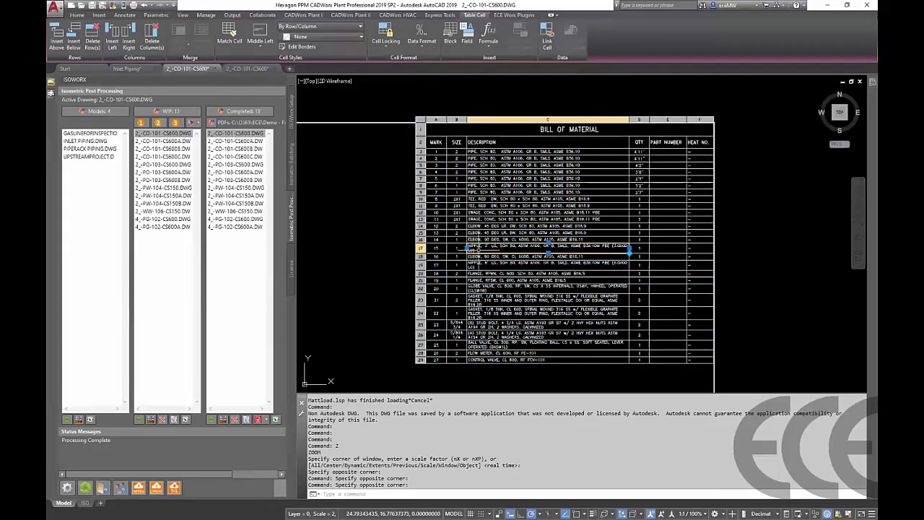
left_click(468, 249)
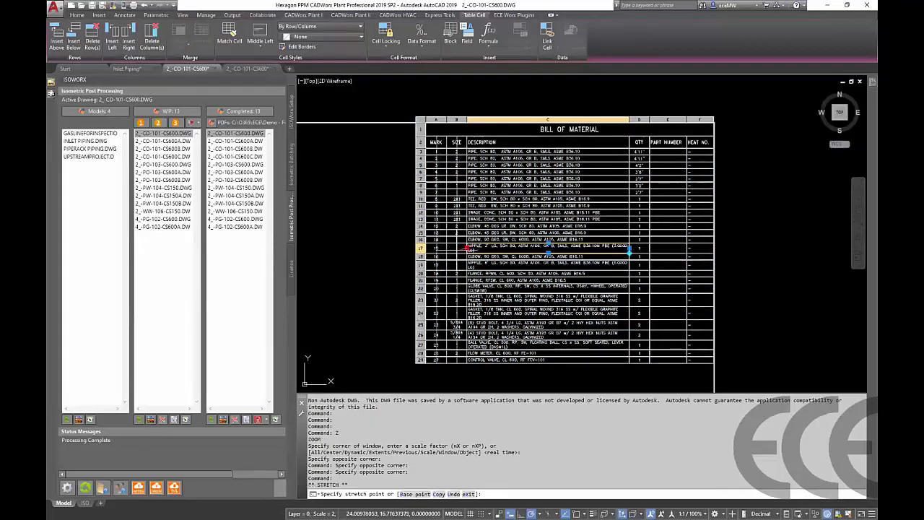
left_click(452, 248)
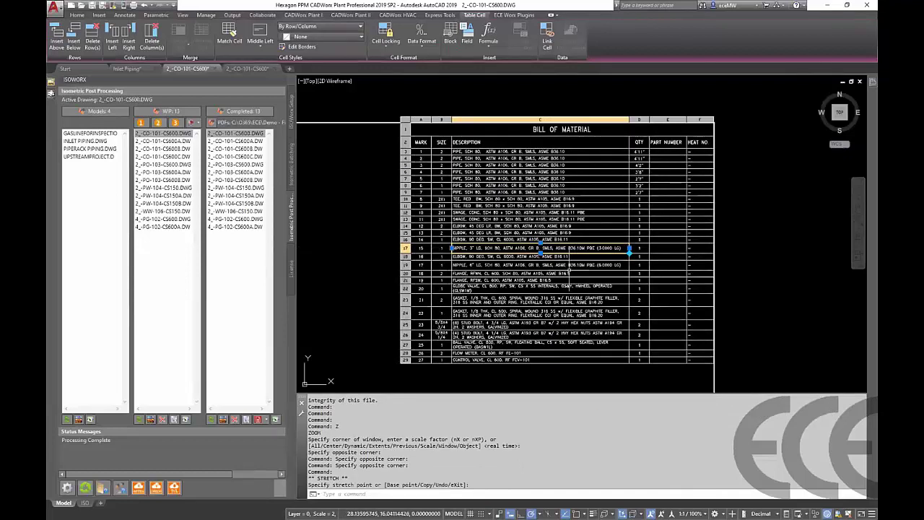
key("Escape")
Step: Examine the Weld Data Summary table in the WIP drawing
scroll(594, 159, "down", 2)
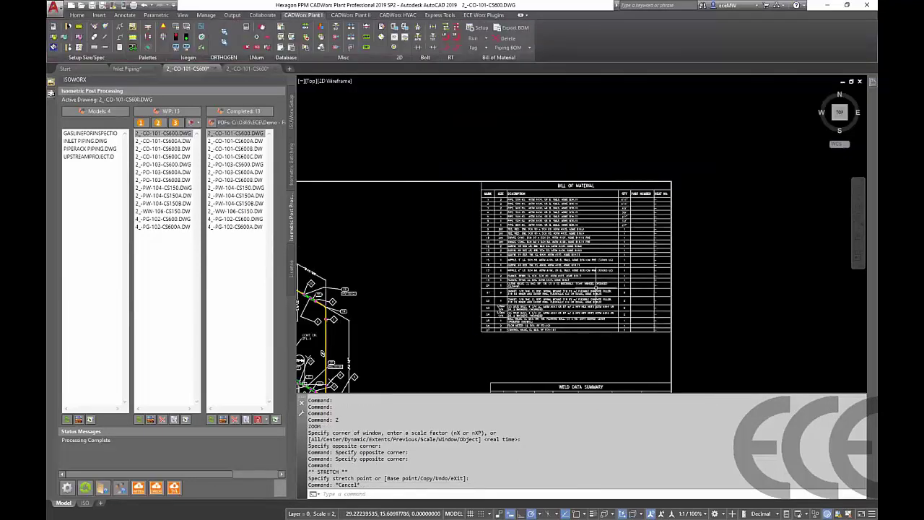
middle_click_drag(601, 238, 599, 227)
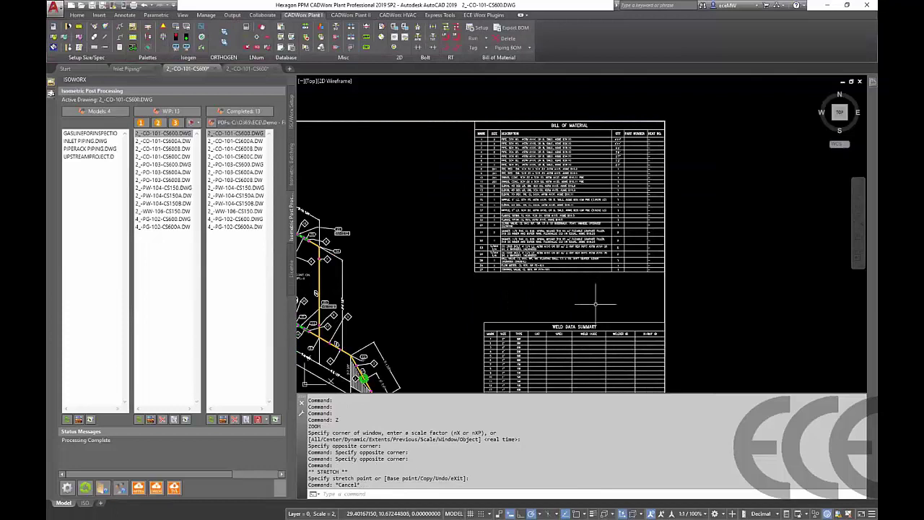
middle_click_drag(596, 303, 588, 268)
scroll(578, 282, "up", 4)
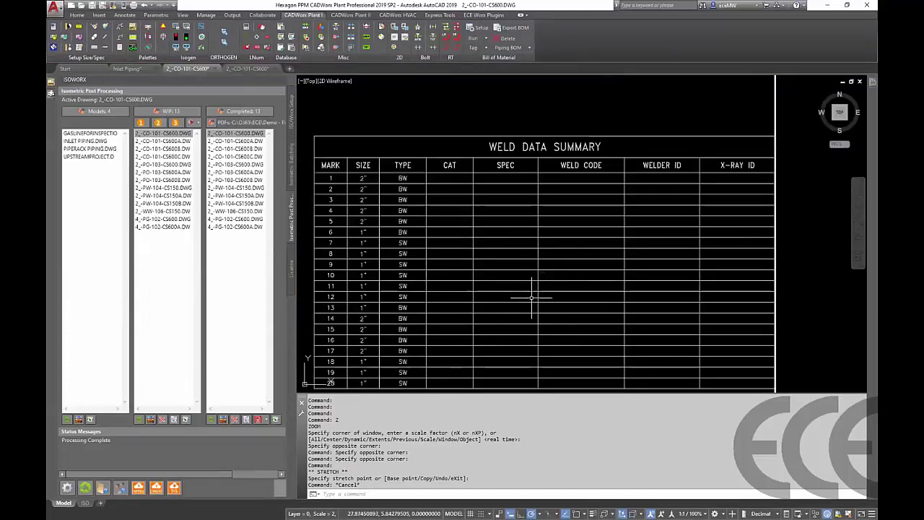
Step: Switch to the completed version of 2_-CO-101-CS600.DWG and examine its Bill of Material part and heat numbers and its Weld Data Summary
scroll(528, 269, "down", 2)
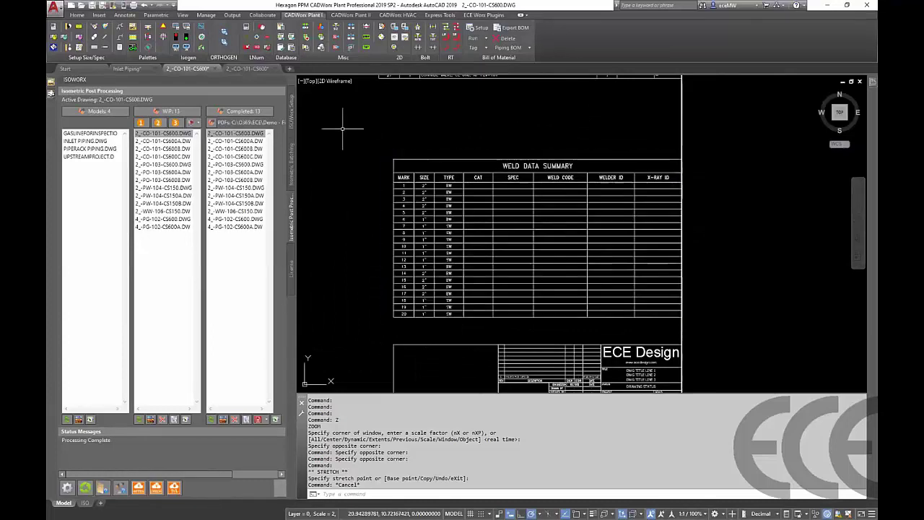
left_click(247, 68)
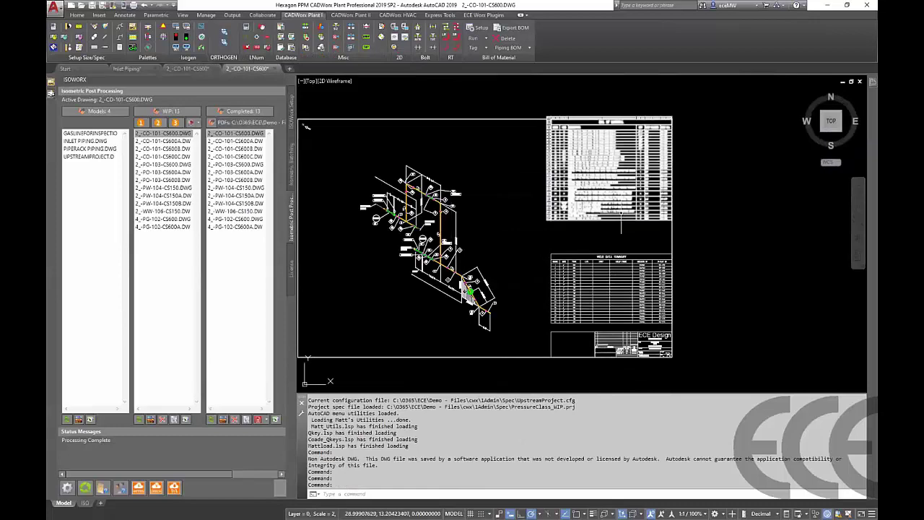
scroll(638, 125, "up", 6)
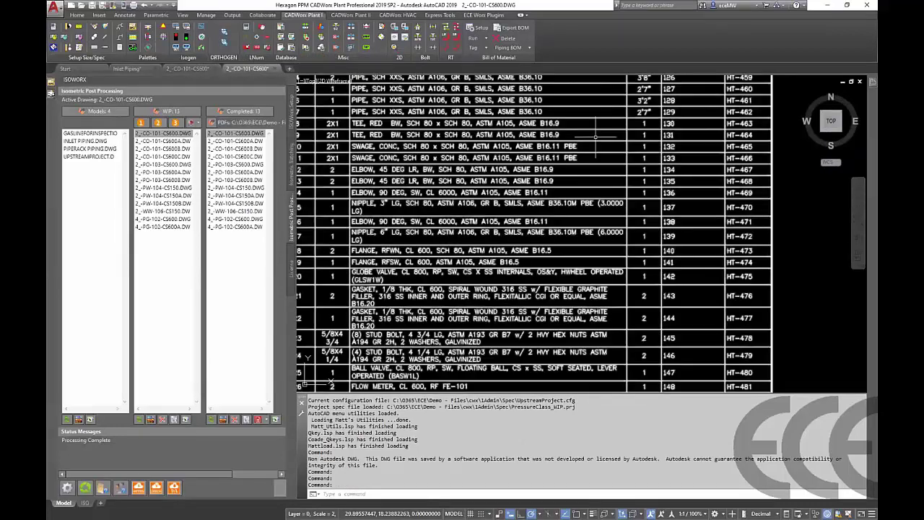
scroll(638, 125, "down", 2)
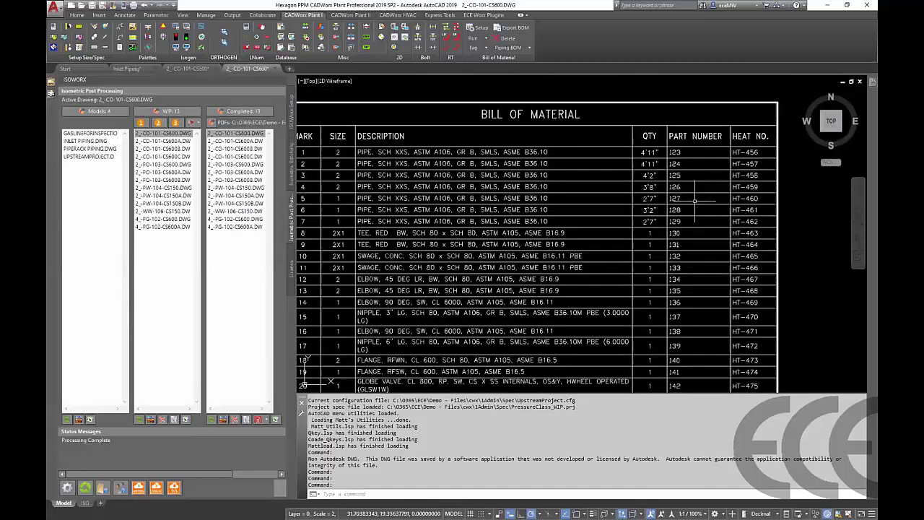
scroll(695, 198, "down", 5)
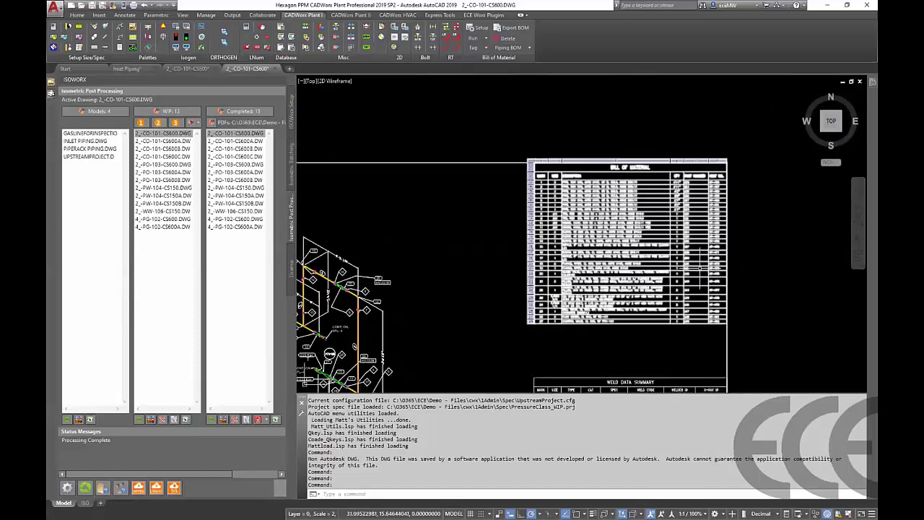
middle_click_drag(694, 255, 654, 164)
middle_click_drag(645, 267, 636, 178)
scroll(611, 284, "up", 4)
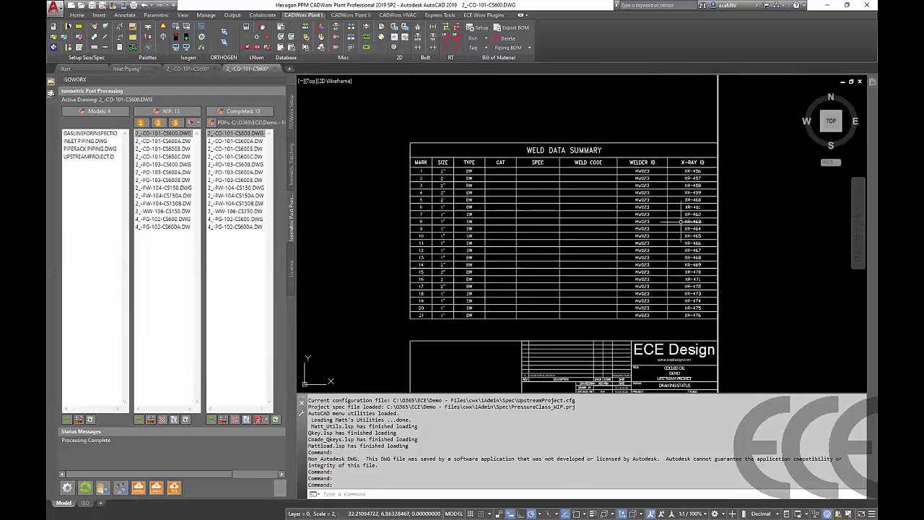
left_click(421, 317)
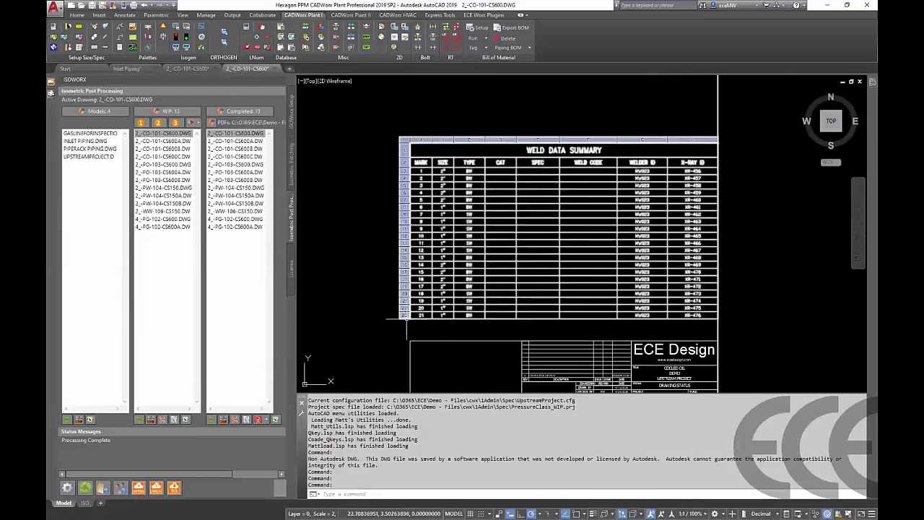
key("Escape")
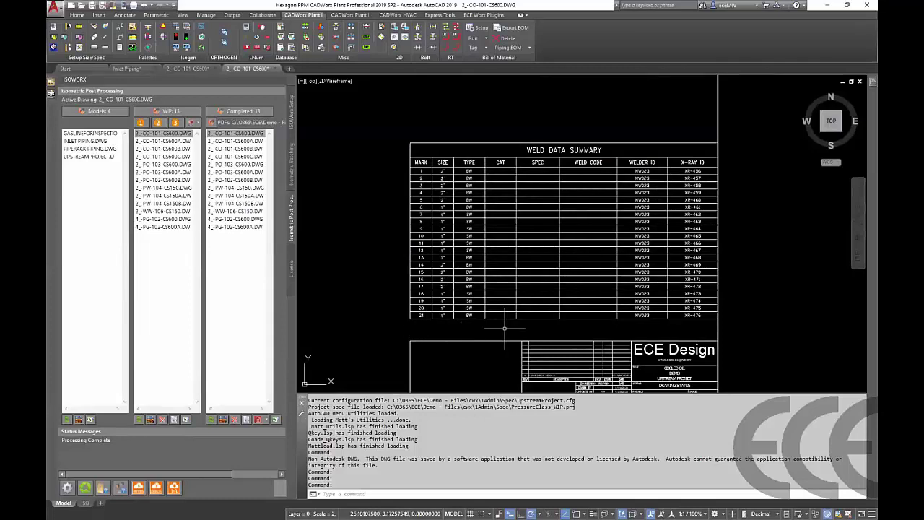
Step: Copy weld tag 6 with its leader and weld dot straight up along the same vertical pipe, between tags 6 and 7
middle_click_drag(361, 278, 485, 293)
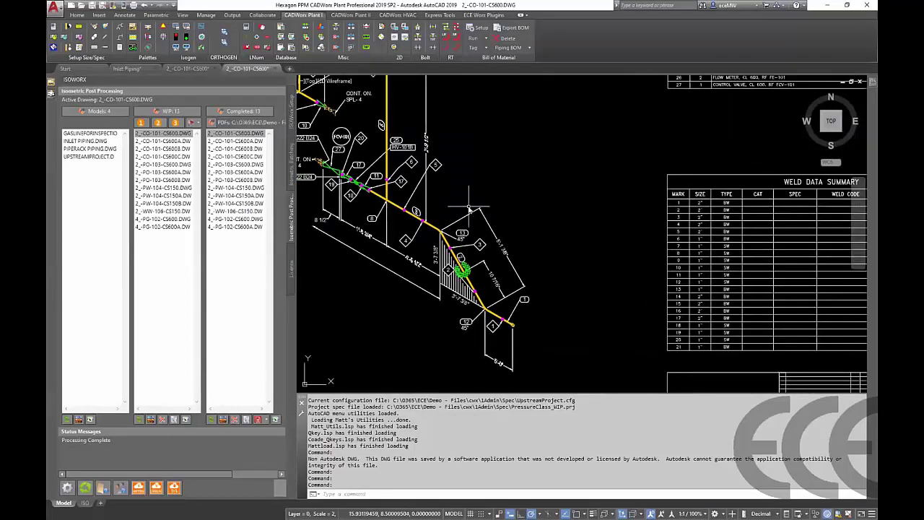
key("Return")
left_click(467, 215)
left_click(390, 192)
scroll(383, 184, "up", 8)
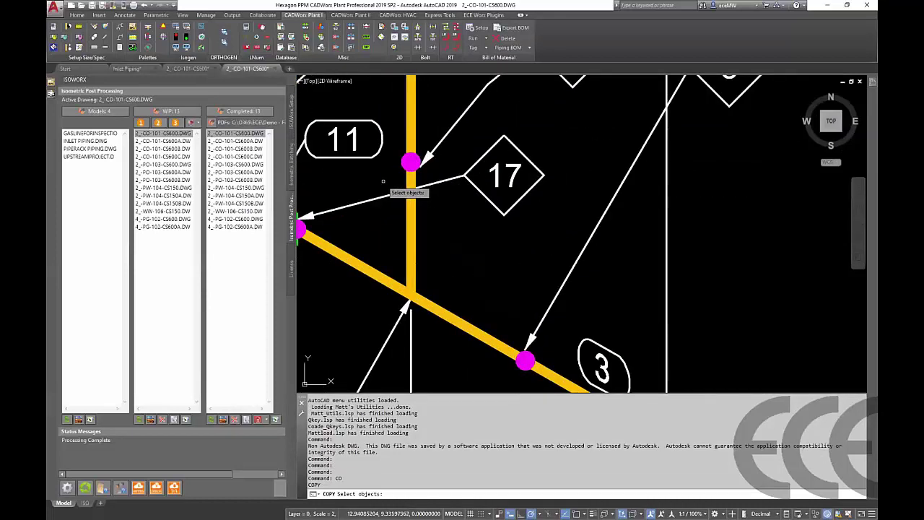
left_click(442, 144)
left_click(484, 114)
scroll(483, 119, "down", 3)
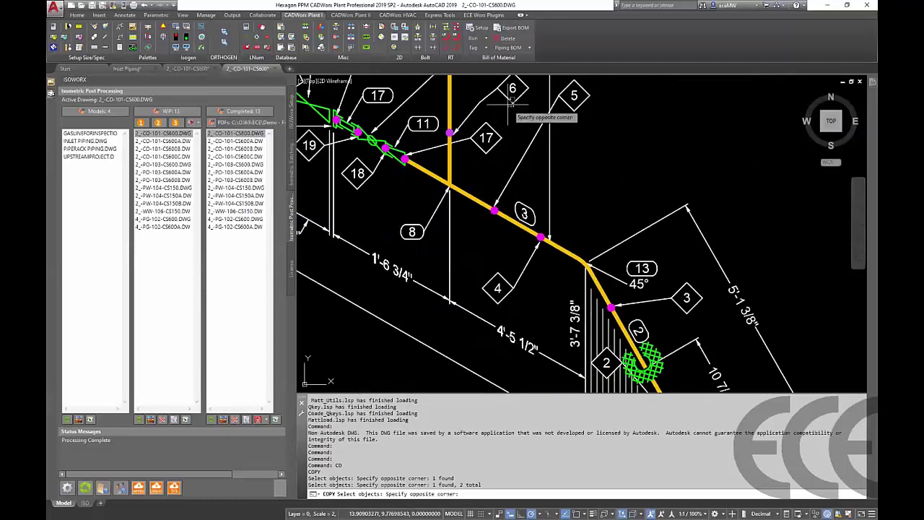
left_click(556, 75)
left_click(467, 109)
scroll(527, 134, "down", 3)
key("Return")
left_click(543, 262)
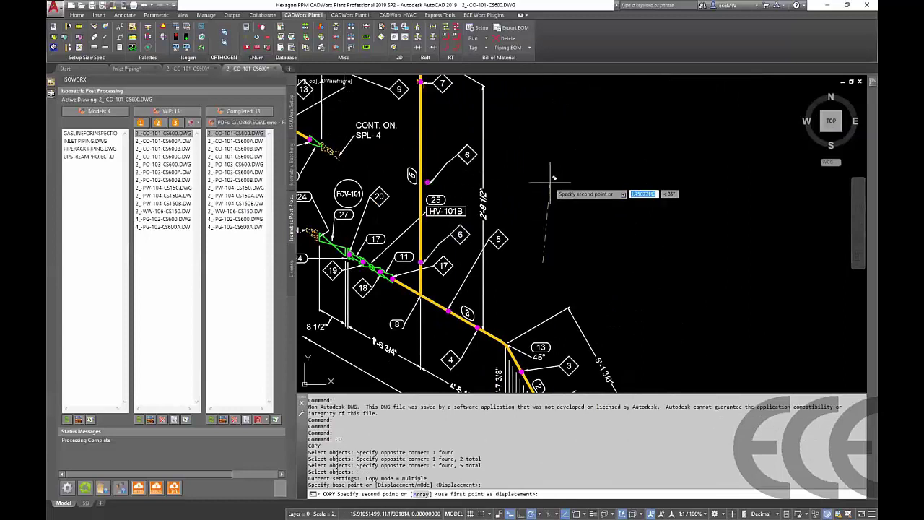
key("F8")
left_click(462, 127)
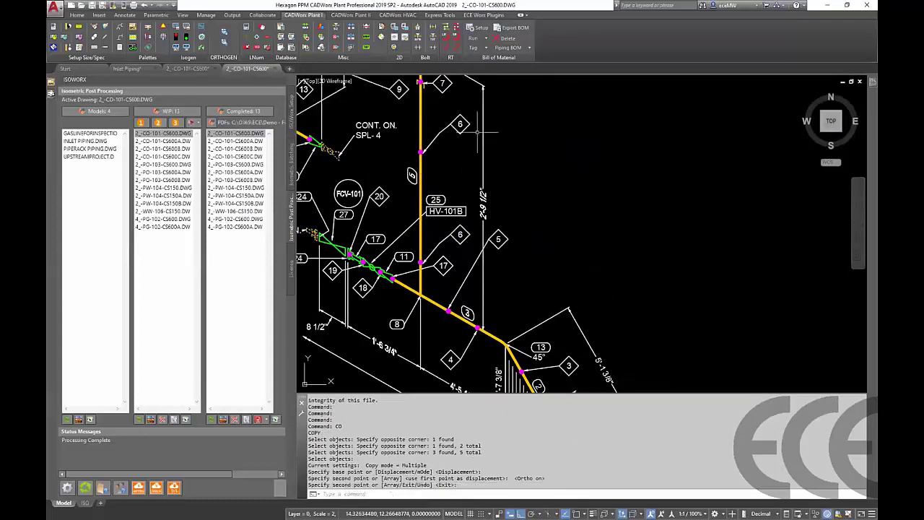
key("Return")
Step: Renumber the copied weld tag on the vertical pipe as 21
double_click(462, 125)
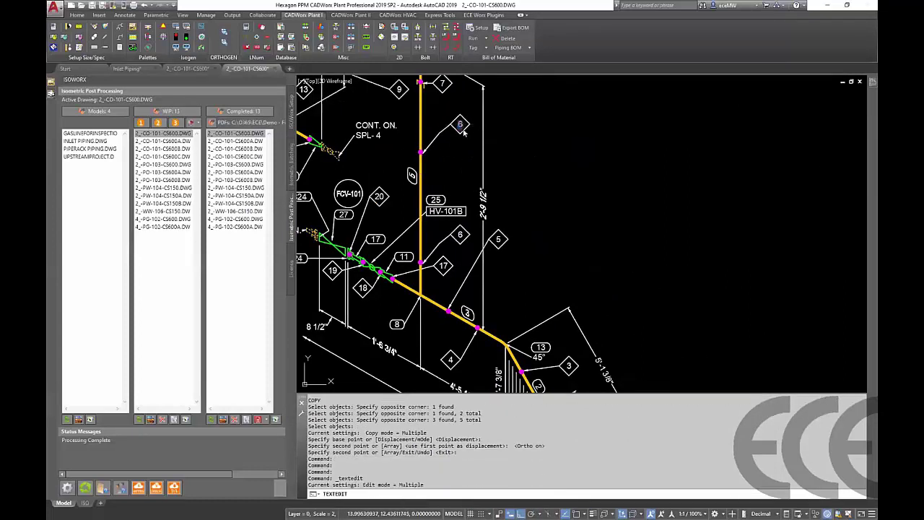
type("21")
key("Return")
key("Return")
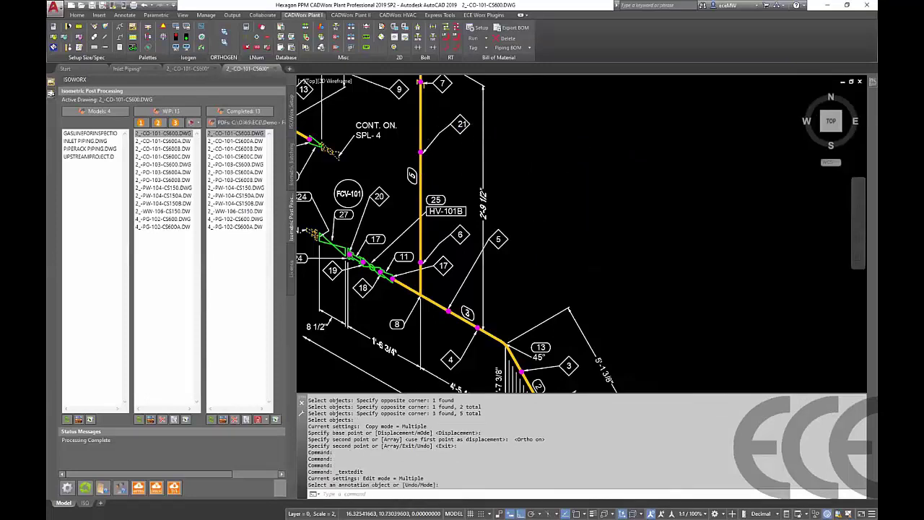
Step: Review the completed sheet again, checking the Bill of Material's descriptions and heat numbers against the welder and X-ray IDs in the weld table
scroll(674, 238, "down", 8)
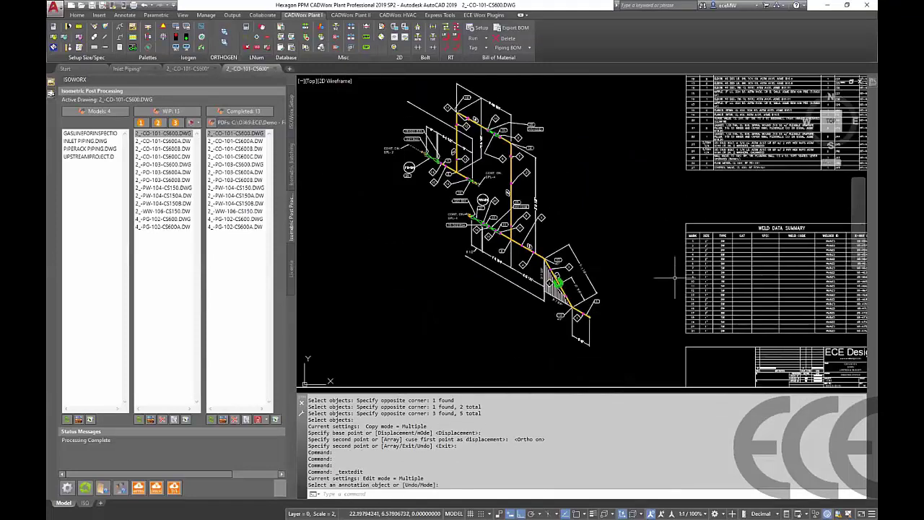
middle_click_drag(627, 231, 516, 221)
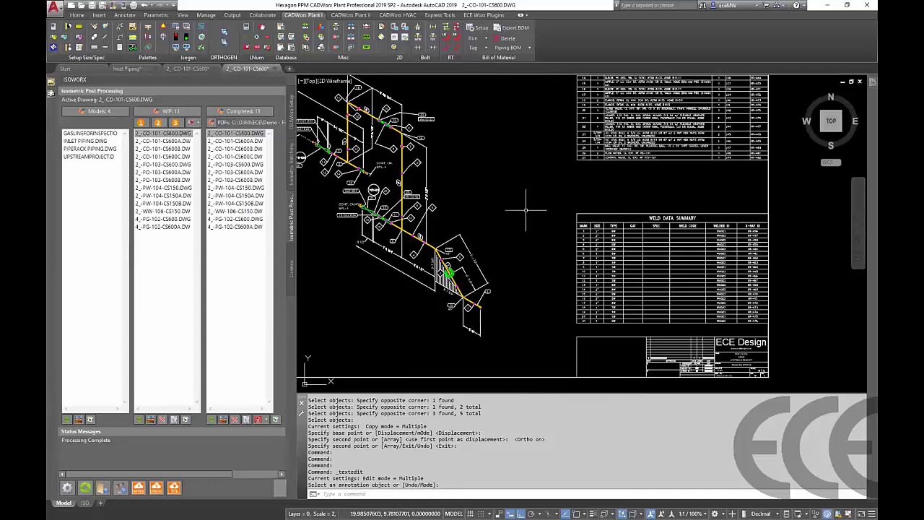
scroll(654, 157, "up", 8)
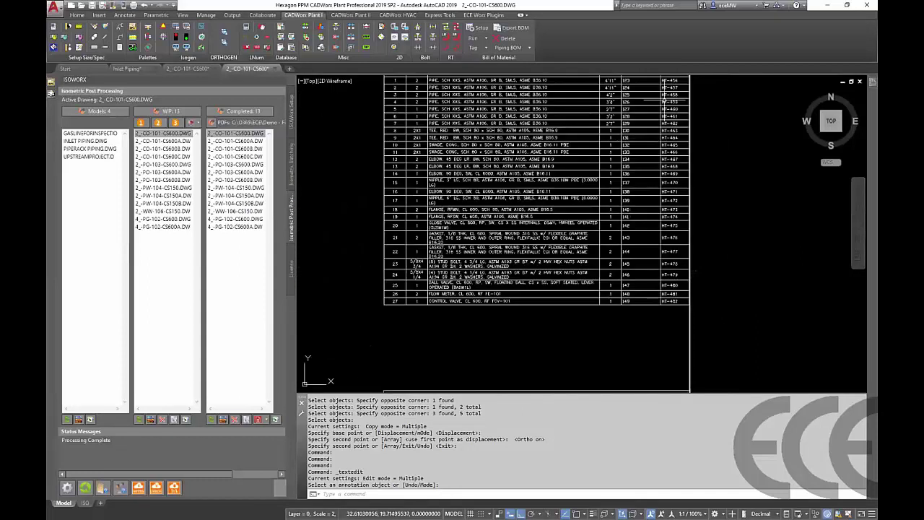
middle_click_drag(653, 157, 640, 166)
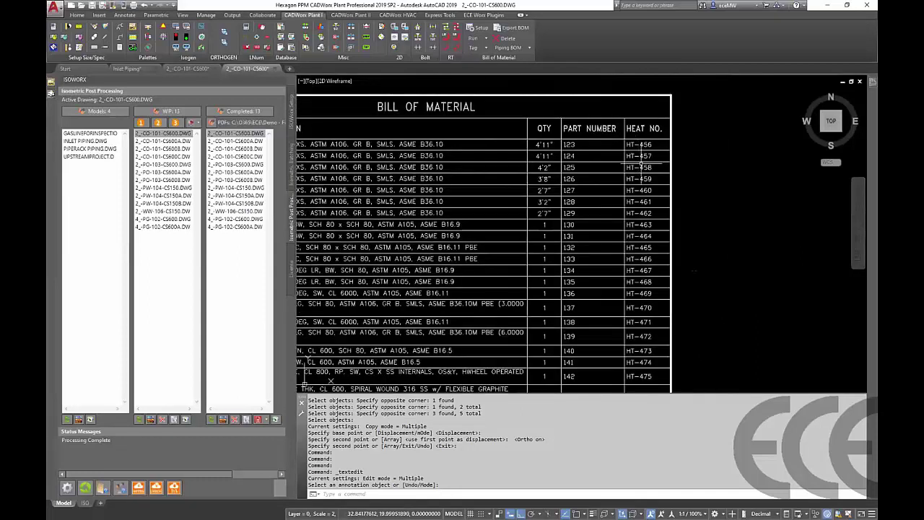
left_click(639, 167)
left_click(610, 183)
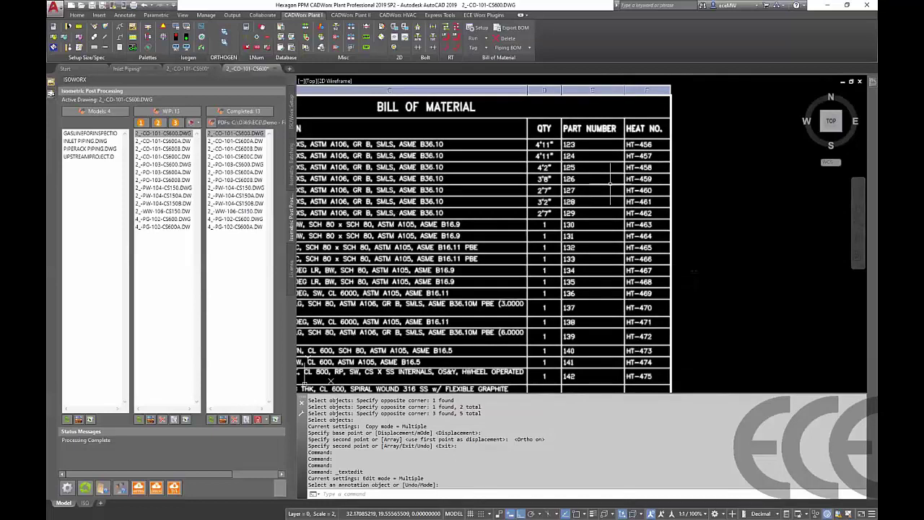
middle_click_drag(489, 179, 551, 164)
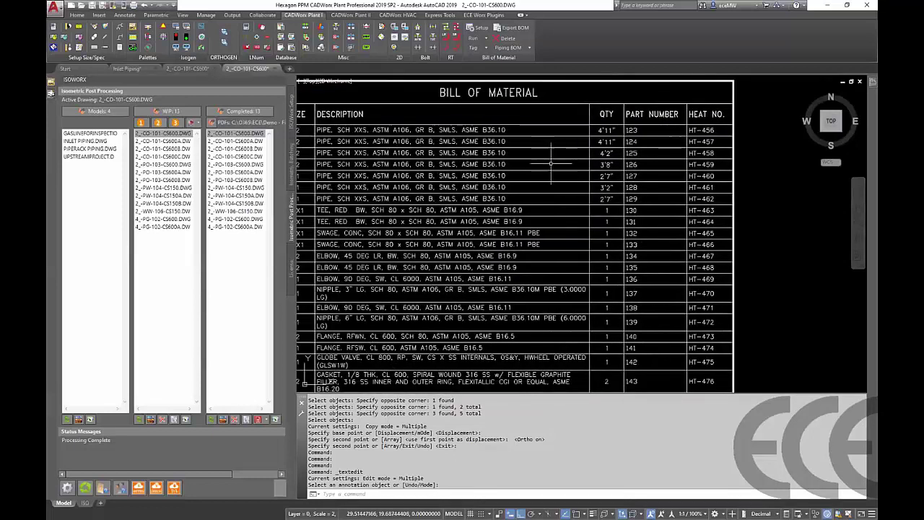
left_click(455, 211)
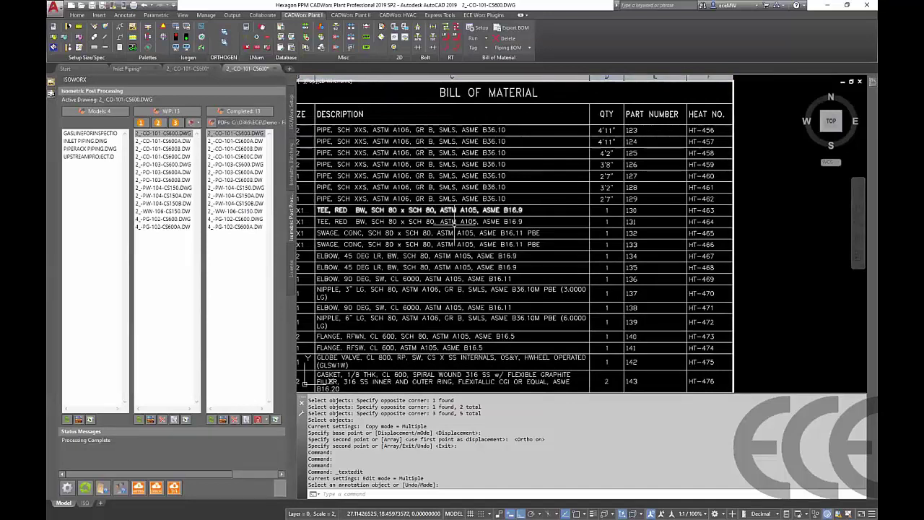
mouse_move(455, 220)
middle_mouse_down()
mouse_move(506, 87)
mouse_move(512, 96)
middle_mouse_up()
scroll(517, 111, "down", 2)
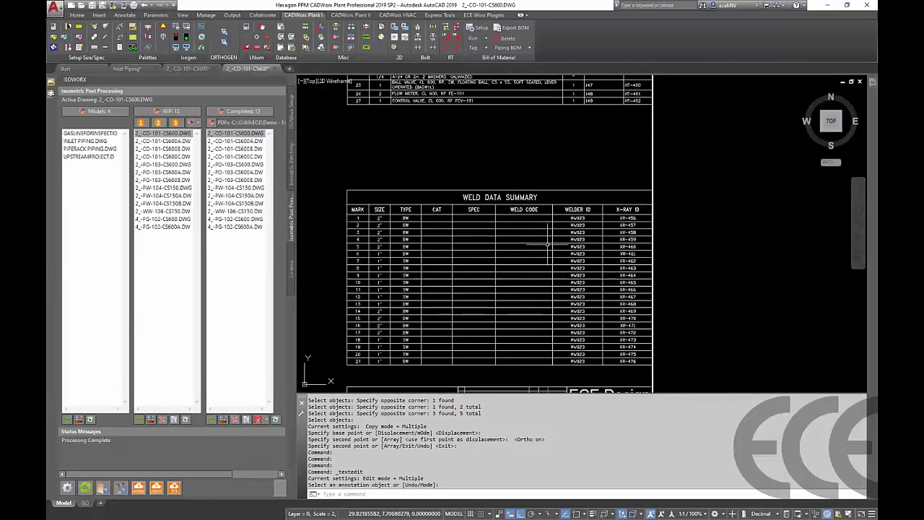